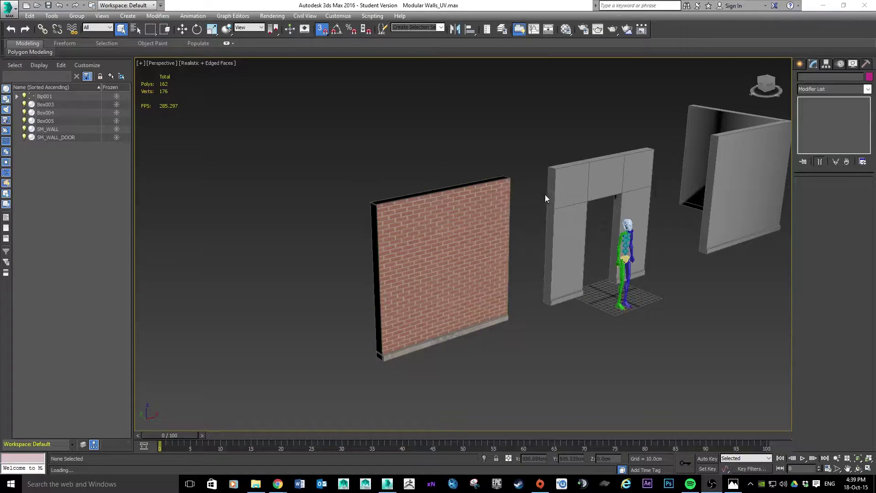
# Step: Examine the row of modular wall pieces, from the brick wall through the door and corner pieces to the window walls
pyautogui.keyDown('alt'); pyautogui.moveTo(593, 214); pyautogui.dragTo(636, 214, button='middle'); pyautogui.keyUp('alt')
pyautogui.click(637, 214)
pyautogui.click(621, 232)
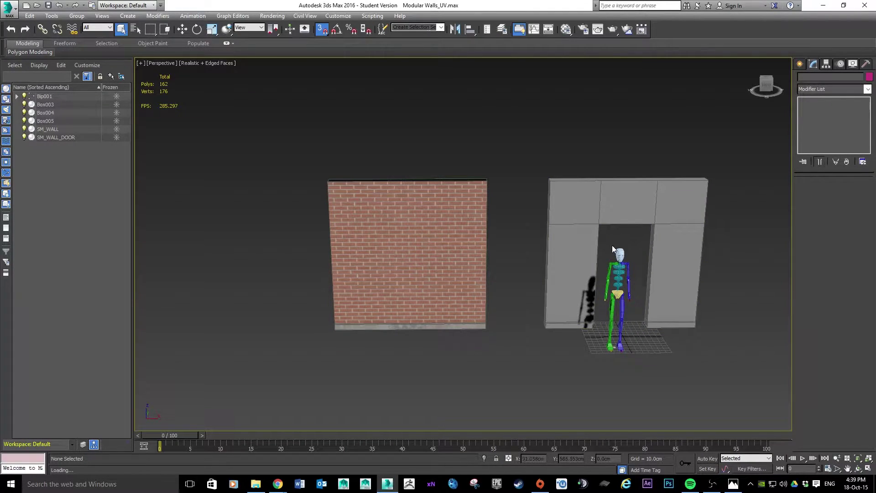
pyautogui.click(44, 96)
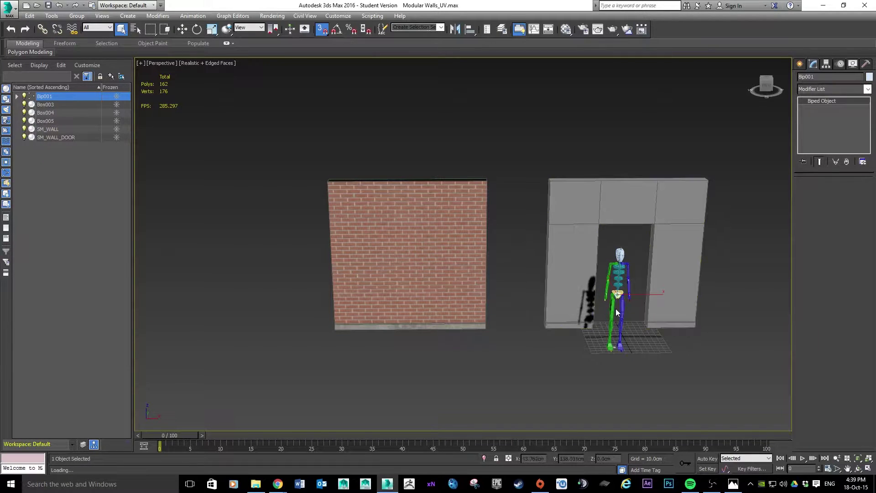
pyautogui.press('w')
pyautogui.keyDown('alt'); pyautogui.moveTo(572, 251); pyautogui.dragTo(542, 243, button='middle'); pyautogui.keyUp('alt')
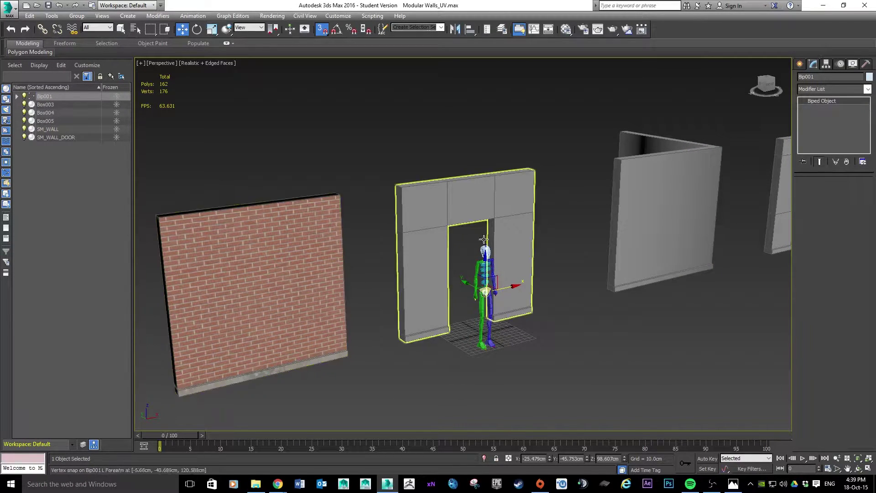
pyautogui.moveTo(615, 223)
pyautogui.mouseDown(button='middle')
pyautogui.moveTo(374, 221)
pyautogui.moveTo(403, 237)
pyautogui.moveTo(599, 223)
pyautogui.mouseUp(button='middle')
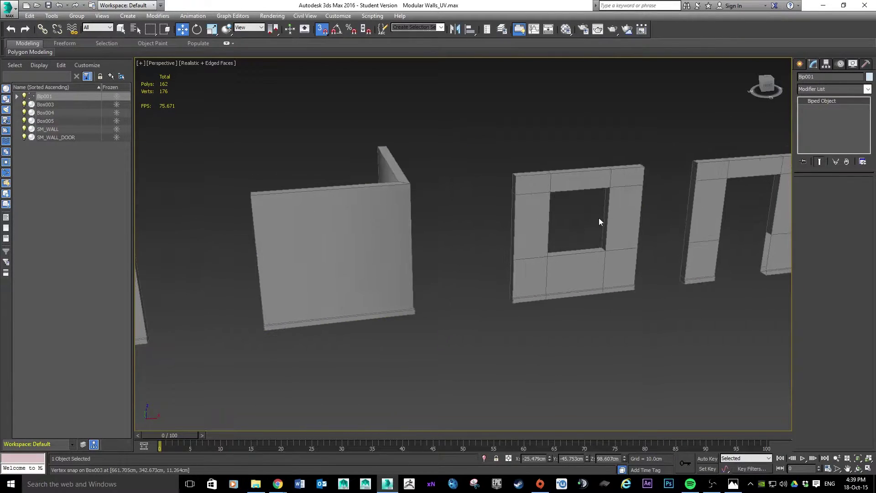
pyautogui.moveTo(404, 196)
pyautogui.keyDown('alt'); pyautogui.mouseDown(button='middle')
pyautogui.moveTo(448, 202)
pyautogui.moveTo(387, 196)
pyautogui.mouseUp(button='middle'); pyautogui.keyUp('alt')
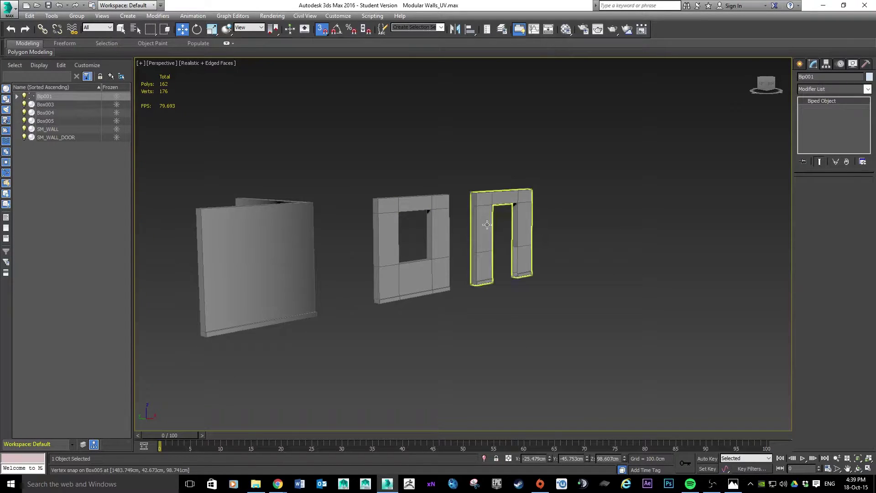
pyautogui.moveTo(364, 234); pyautogui.dragTo(661, 241, button='middle')
# Step: Move the whole Bip001 figure along the X axis from the doorway to the window wall, at X 661.705 cm
pyautogui.click(494, 283)
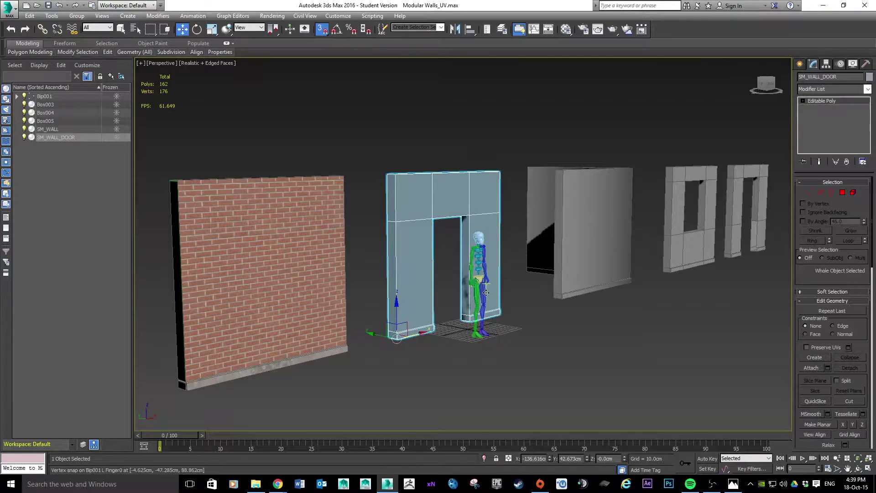
pyautogui.click(482, 332)
pyautogui.click(53, 96)
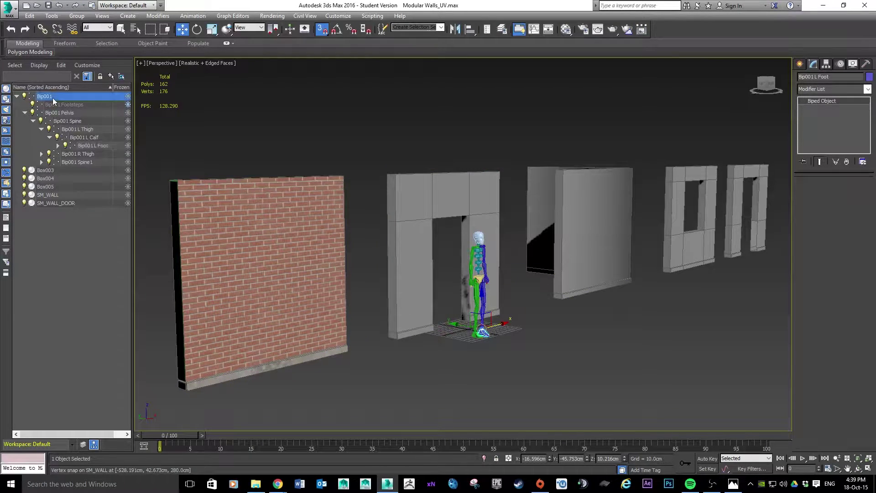
pyautogui.click(24, 113)
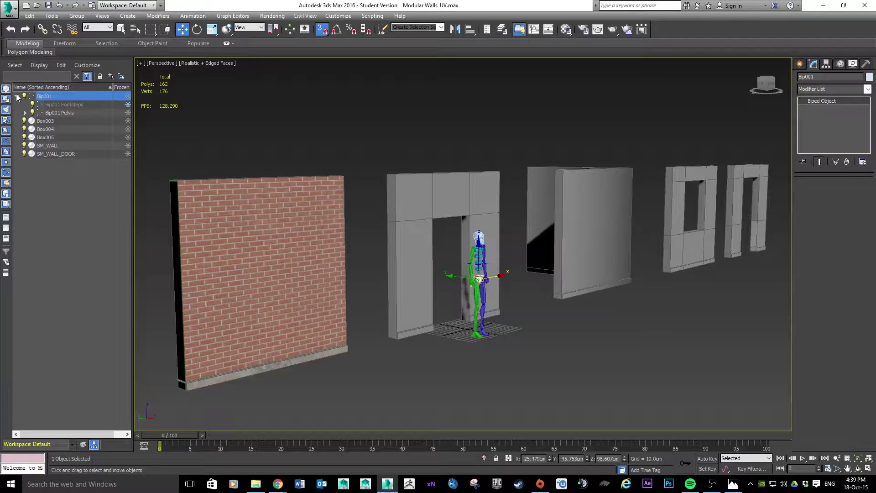
pyautogui.click(17, 100)
pyautogui.click(17, 96)
pyautogui.click(46, 97)
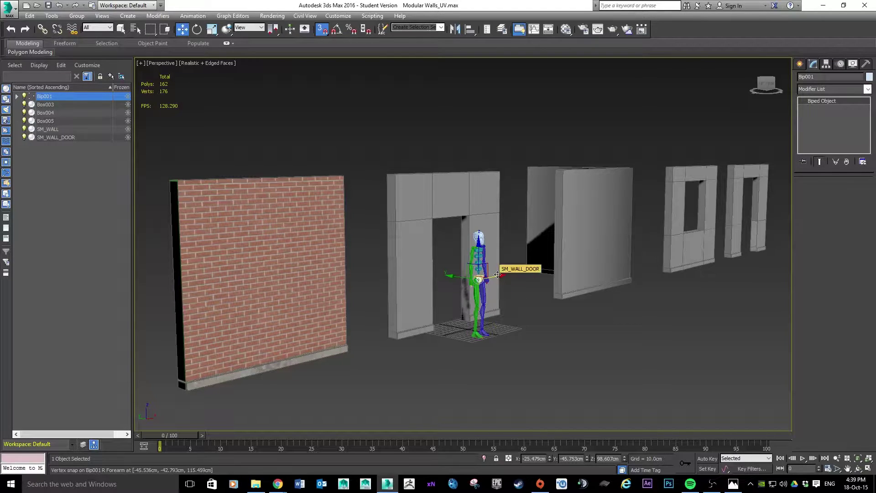
pyautogui.moveTo(501, 276); pyautogui.dragTo(657, 274)
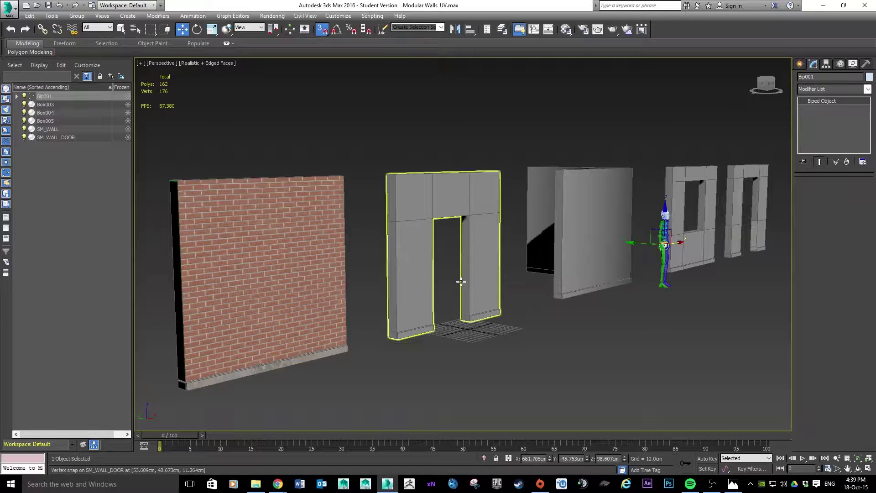
# Step: Create a standard box in front of the SM_WALL_DOOR opening, about 23 cm long, 79 cm wide and 150 cm high
pyautogui.scroll(-3, 460, 277)
pyautogui.scroll(6, 460, 277)
pyautogui.keyDown('alt'); pyautogui.moveTo(464, 276); pyautogui.dragTo(587, 274, button='middle'); pyautogui.keyUp('alt')
pyautogui.click(433, 256)
pyautogui.press('z')
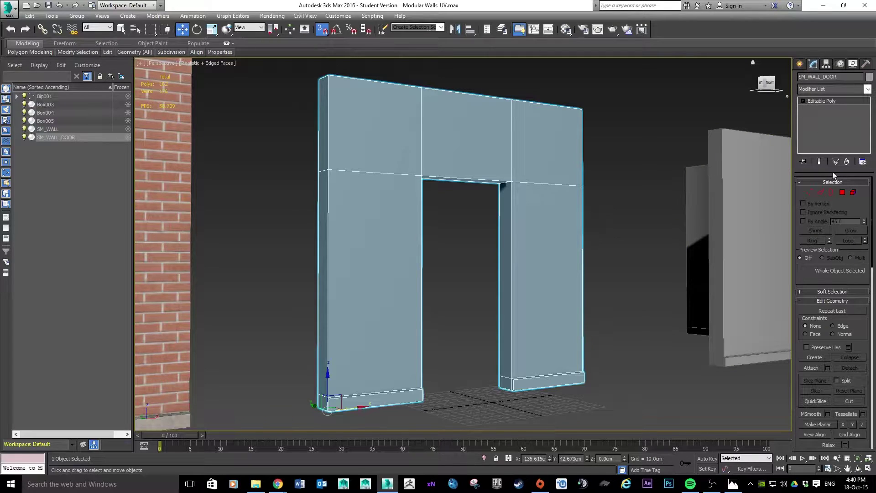
pyautogui.click(800, 64)
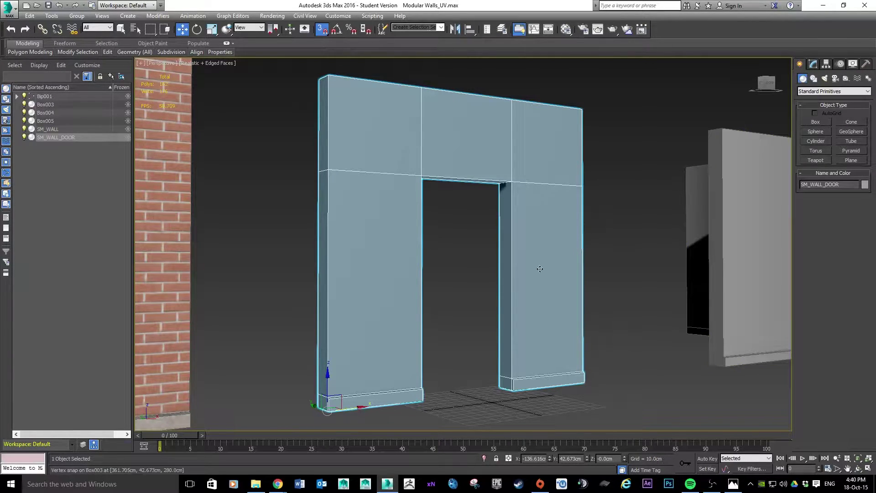
pyautogui.click(817, 122)
pyautogui.moveTo(471, 417); pyautogui.dragTo(549, 413)
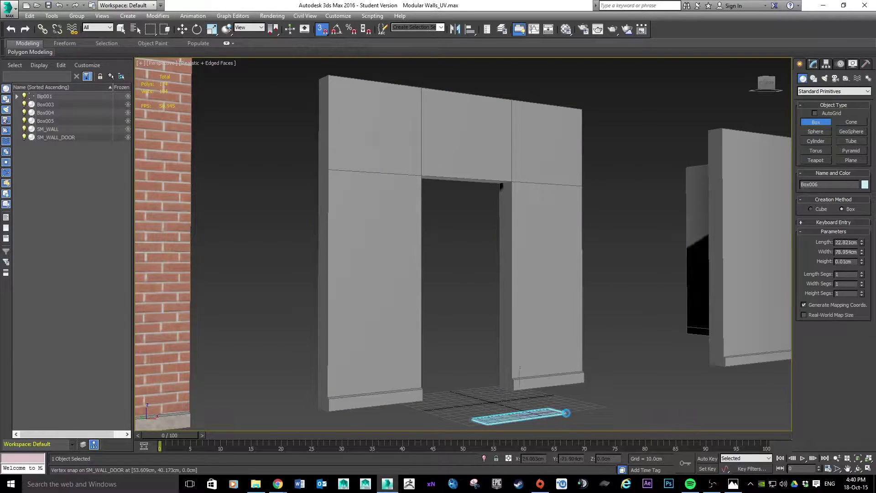
pyautogui.keyDown('alt'); pyautogui.moveTo(583, 260); pyautogui.dragTo(588, 260, button='middle'); pyautogui.keyUp('alt')
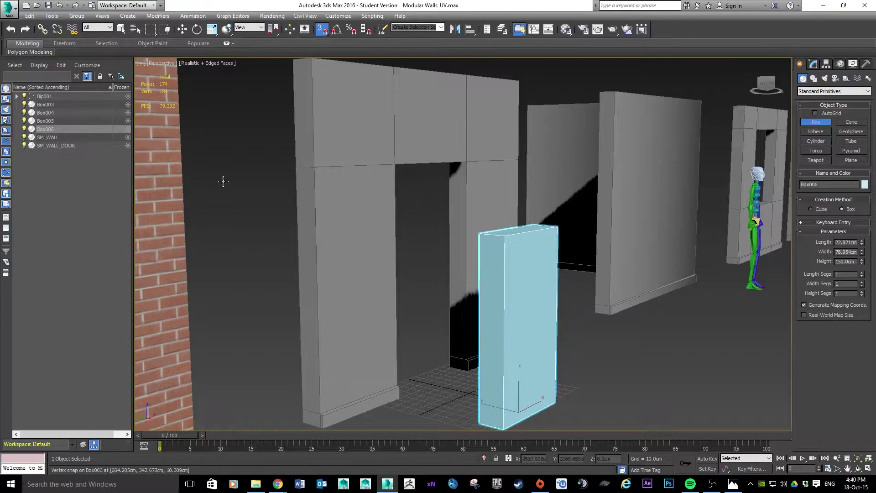
# Step: Measure the doorway's height with a Tape Measure helper, using vertex snapping from its bottom corner to its top corner
pyautogui.click(118, 16)
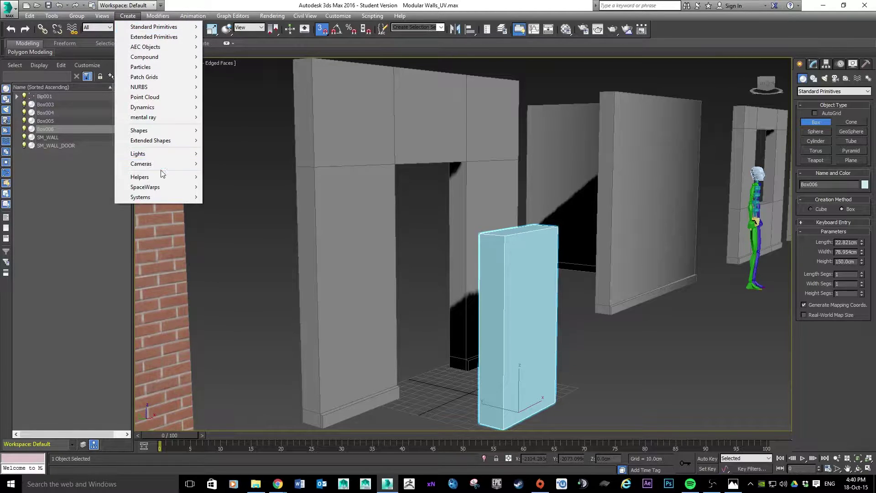
pyautogui.moveTo(162, 178)
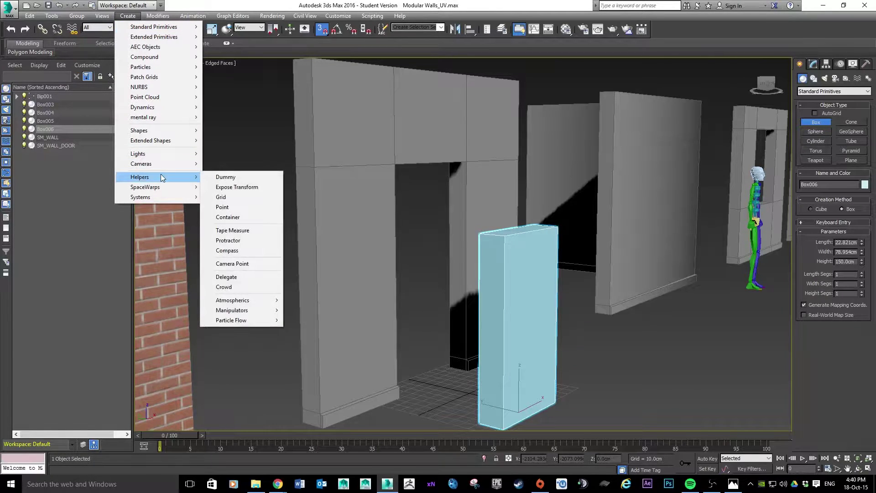
pyautogui.click(250, 232)
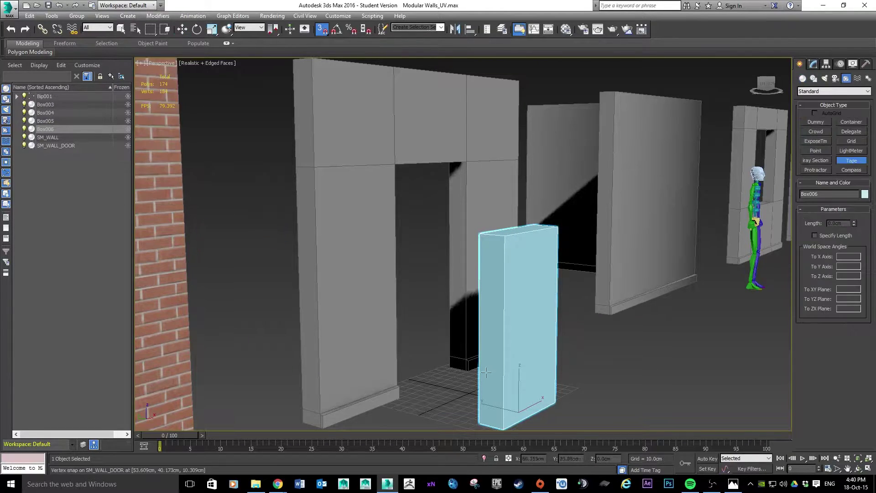
pyautogui.rightClick(323, 29)
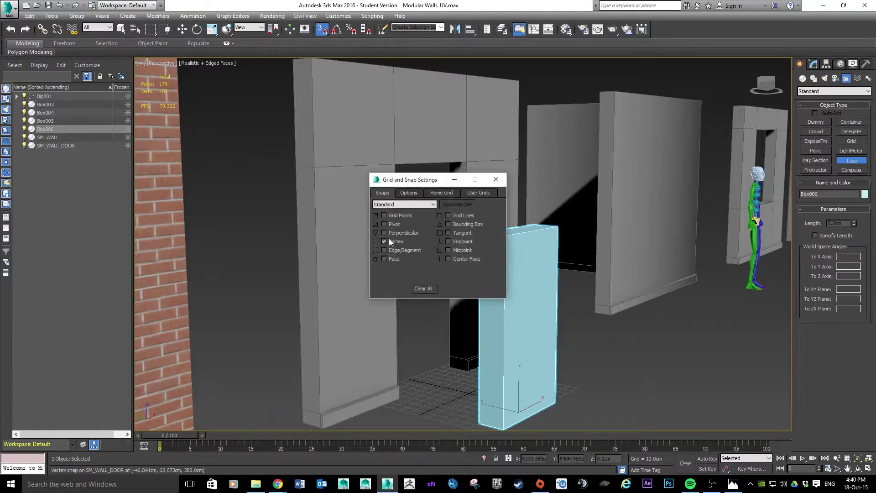
pyautogui.click(496, 180)
pyautogui.moveTo(449, 366); pyautogui.dragTo(451, 164)
# Step: Measure the doorway's width with a second tape helper snapped between the two top corners of the opening
pyautogui.keyDown('alt'); pyautogui.moveTo(520, 180); pyautogui.dragTo(522, 162, button='middle'); pyautogui.keyUp('alt')
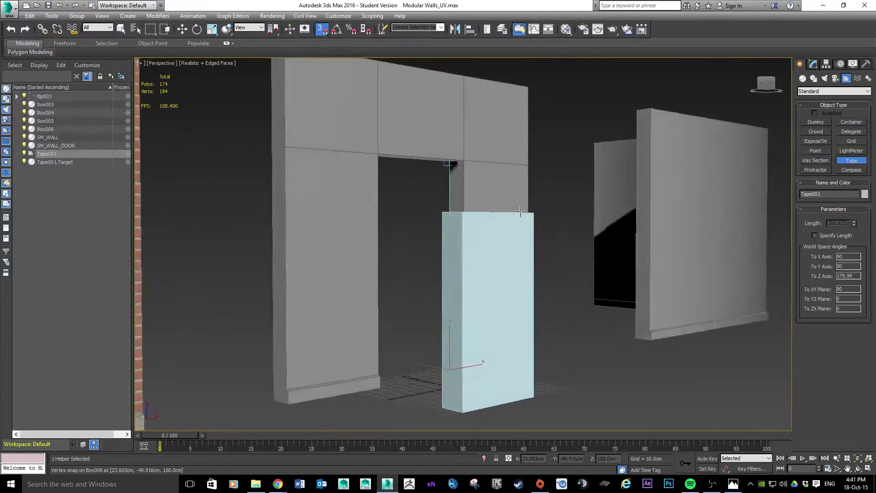
pyautogui.scroll(5, 529, 223)
pyautogui.keyDown('alt'); pyautogui.moveTo(510, 193); pyautogui.dragTo(399, 174, button='middle'); pyautogui.keyUp('alt')
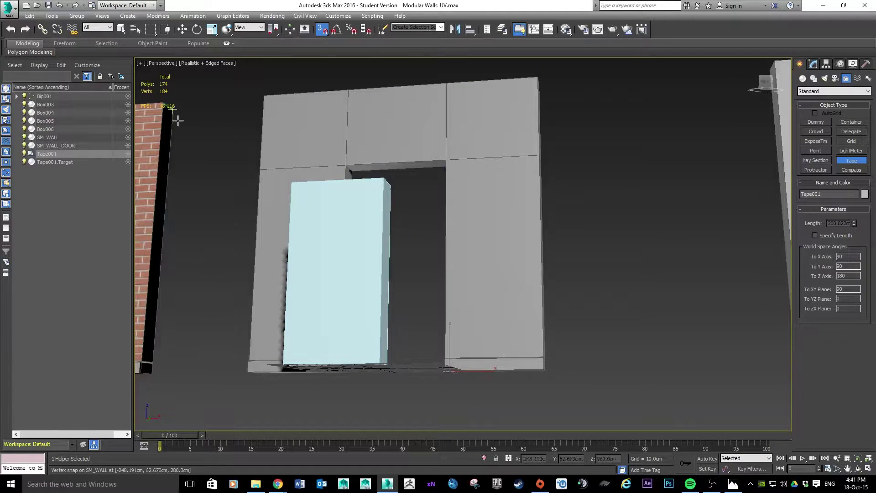
pyautogui.moveTo(346, 164); pyautogui.dragTo(448, 160)
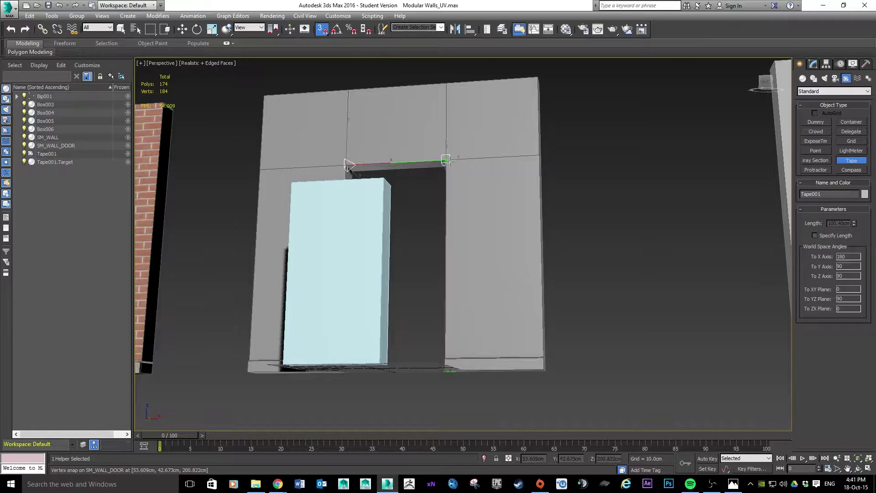
pyautogui.click(449, 161)
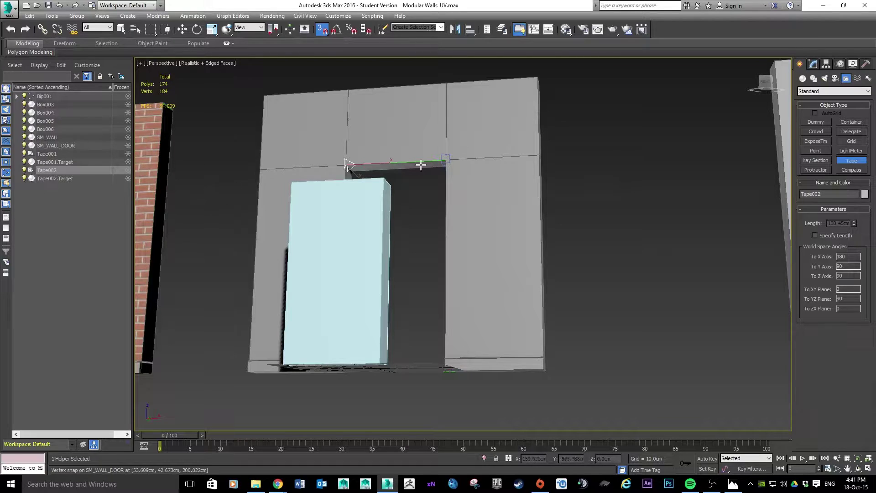
pyautogui.press('w')
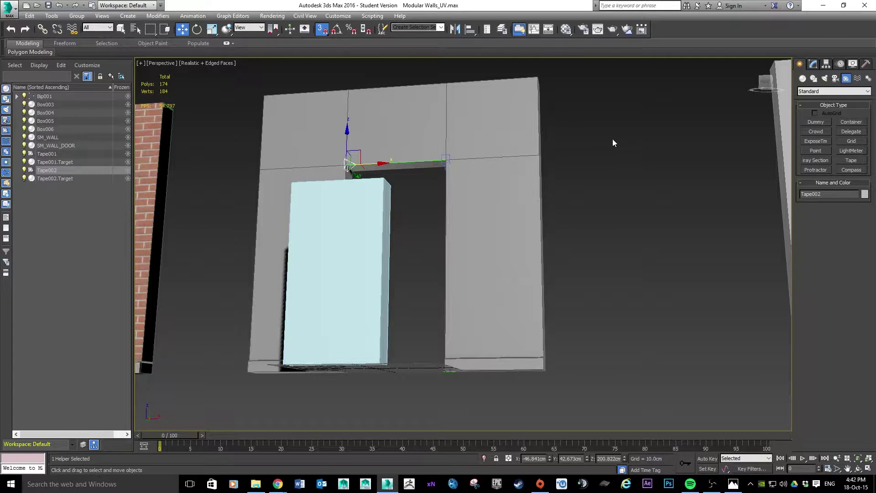
# Step: Check the length parameters of the doorway's height and width tape helpers
pyautogui.keyDown('alt'); pyautogui.moveTo(615, 166); pyautogui.dragTo(634, 183, button='middle'); pyautogui.keyUp('alt')
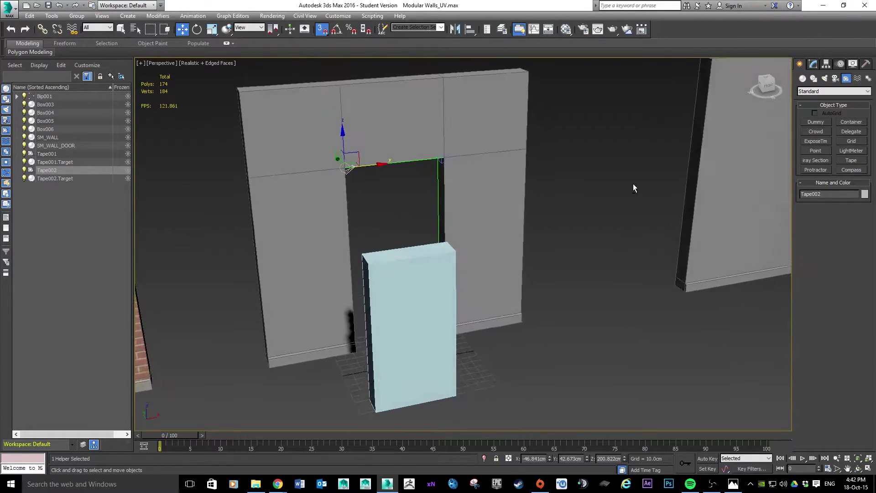
pyautogui.click(813, 64)
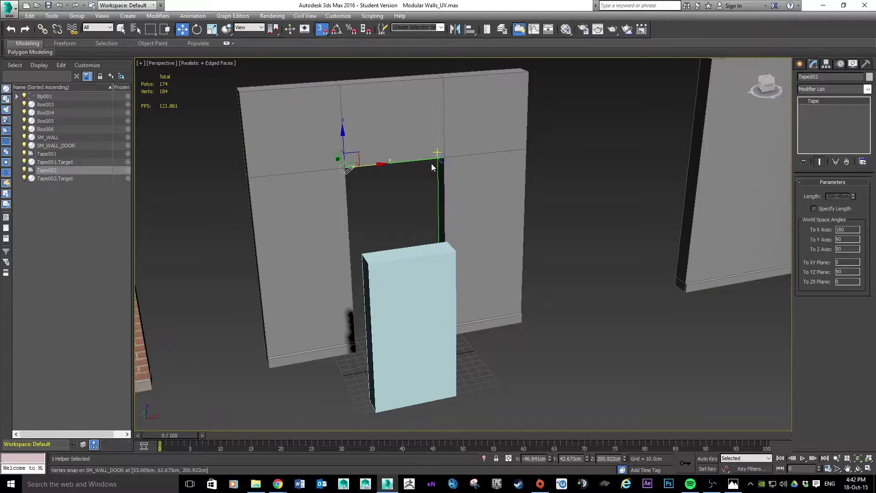
pyautogui.click(44, 154)
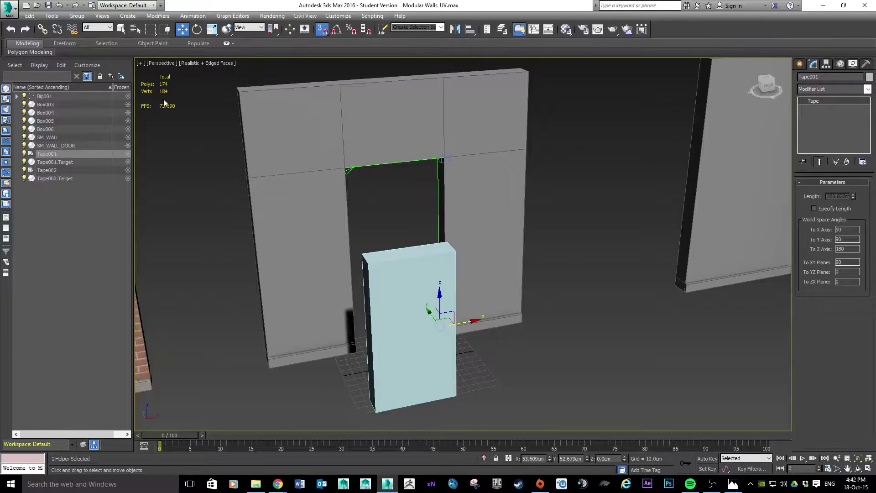
pyautogui.click(48, 171)
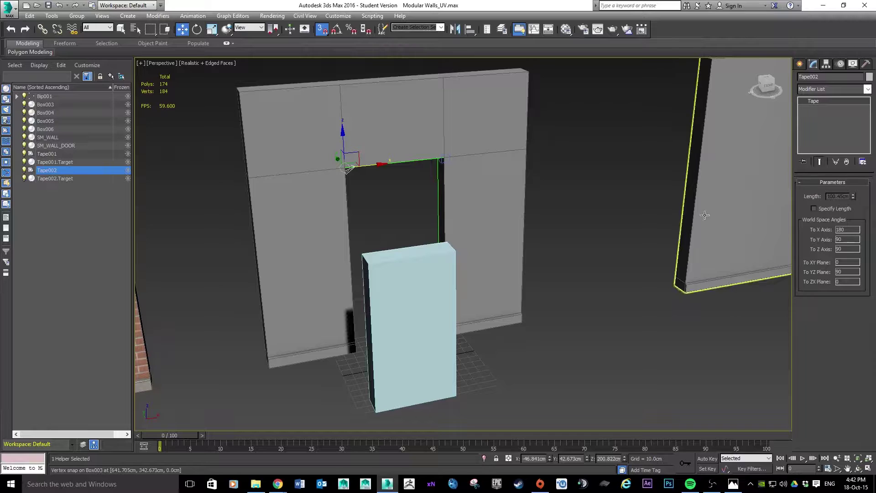
# Step: Set the new door box's height to 200.822 cm and its length to 10 cm
pyautogui.click(435, 283)
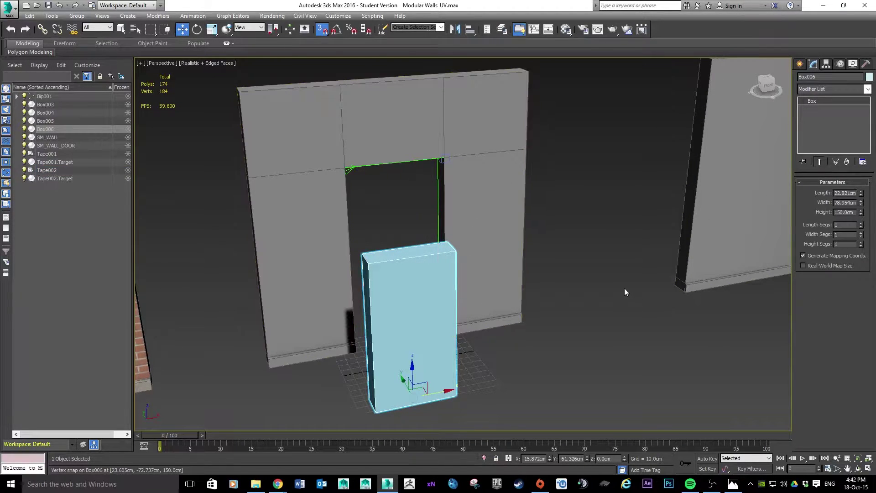
pyautogui.keyDown('alt'); pyautogui.moveTo(616, 254); pyautogui.dragTo(582, 252, button='middle'); pyautogui.keyUp('alt')
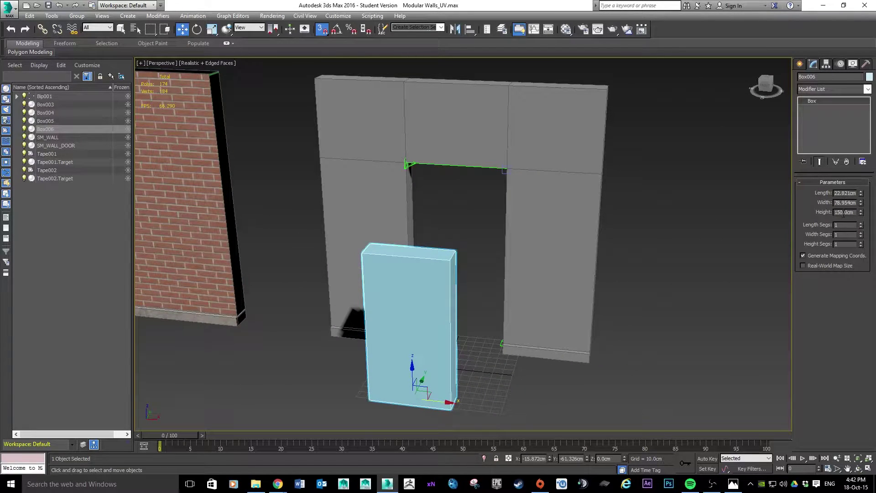
pyautogui.doubleClick(844, 213)
pyautogui.write('200.522')
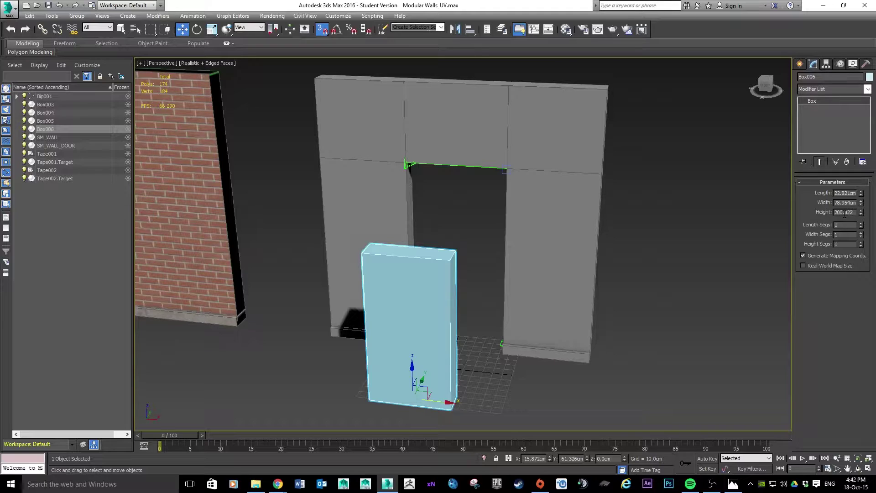
pyautogui.press('Return')
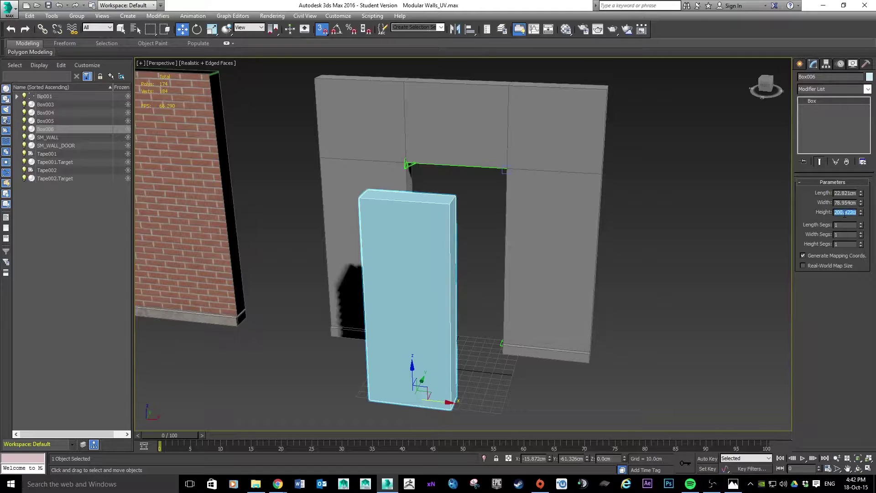
pyautogui.click(842, 202)
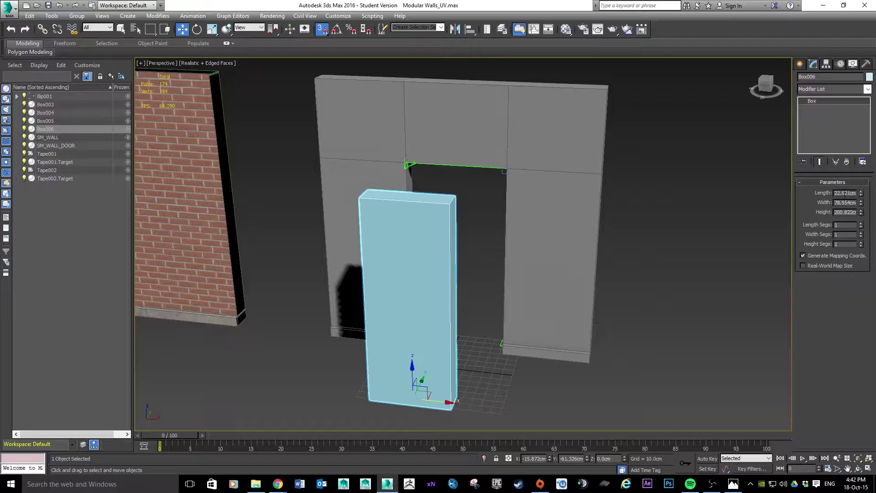
pyautogui.doubleClick(843, 193)
pyautogui.write('10')
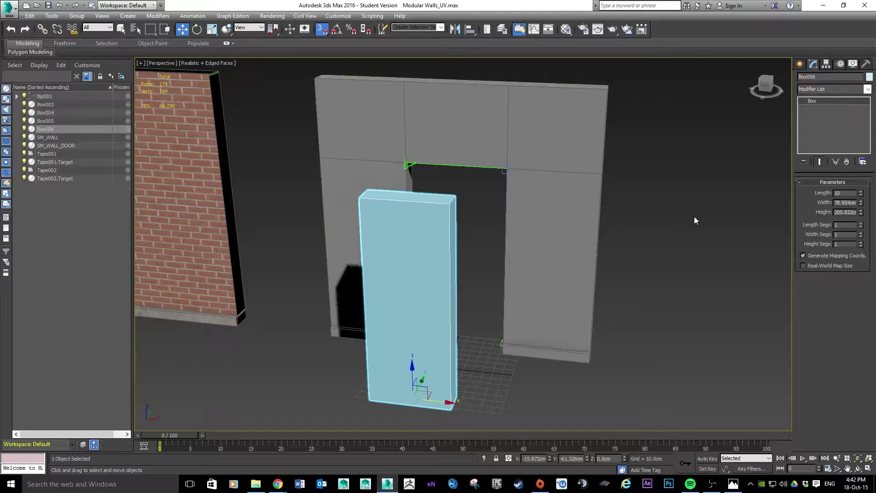
pyautogui.press('Return')
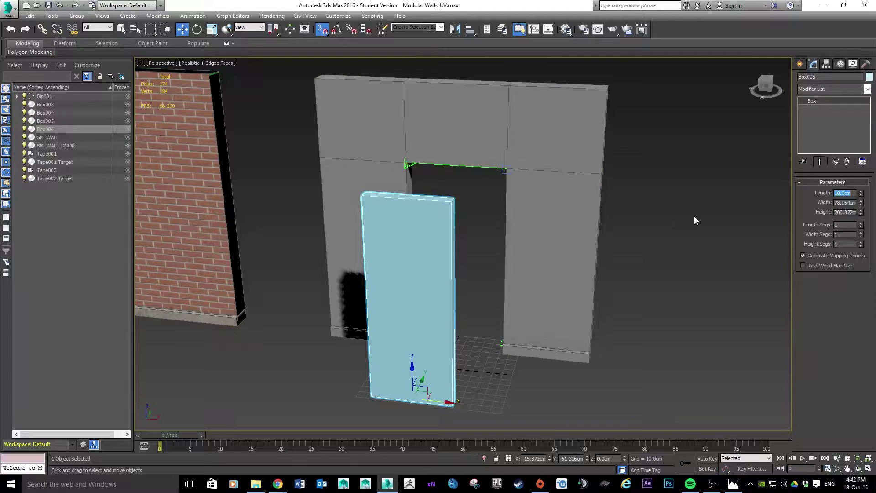
# Step: Check the length of the doorway's width tape helper and set the door box's width to 100.24 cm
pyautogui.click(848, 203)
pyautogui.doubleClick(845, 204)
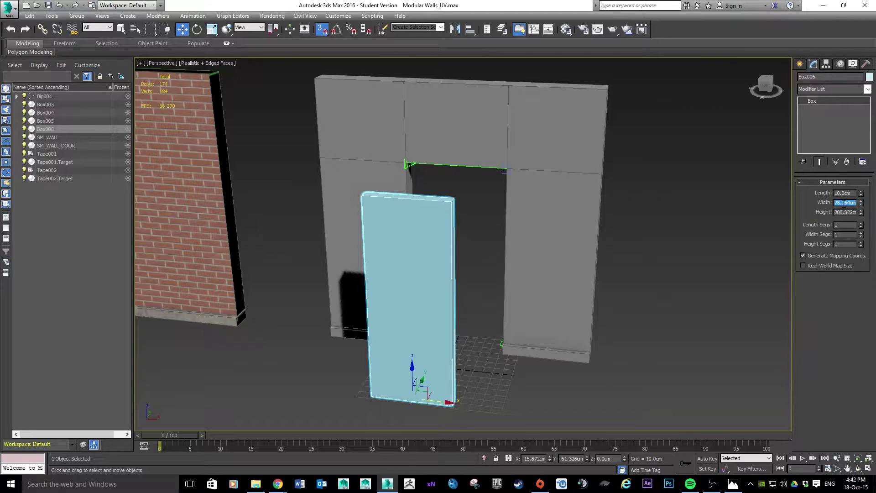
pyautogui.click(56, 170)
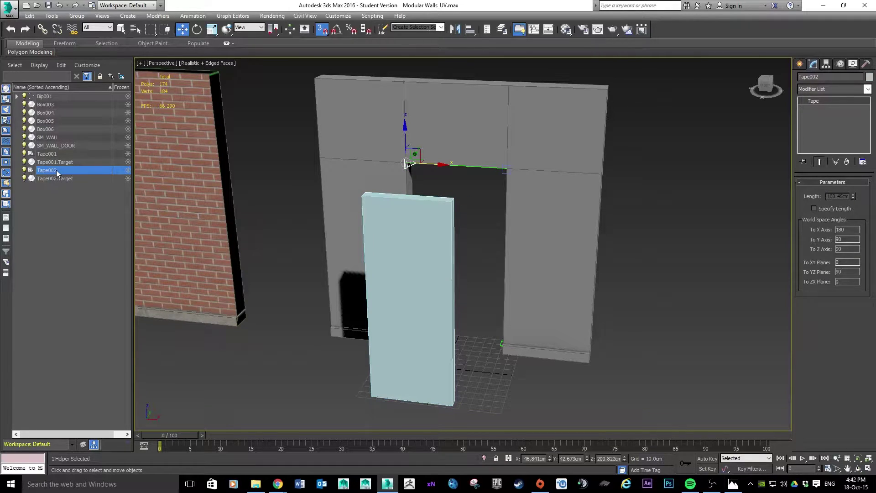
pyautogui.click(428, 217)
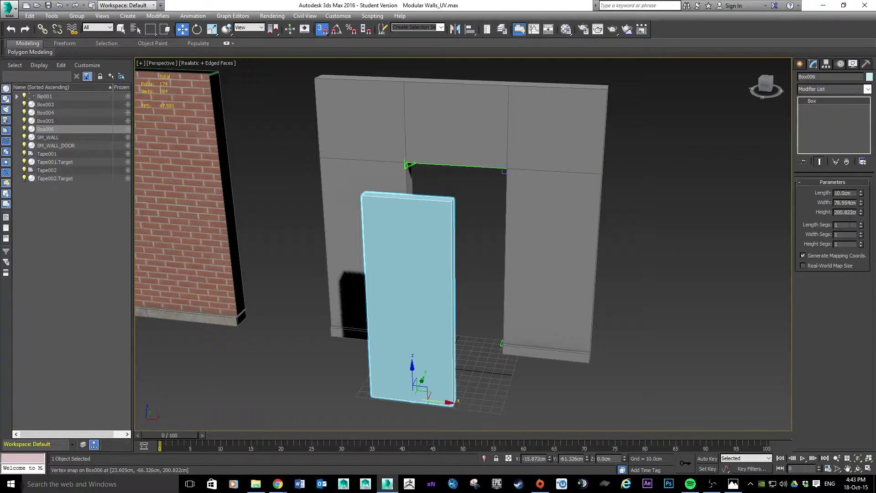
pyautogui.click(845, 203)
pyautogui.write('100.24')
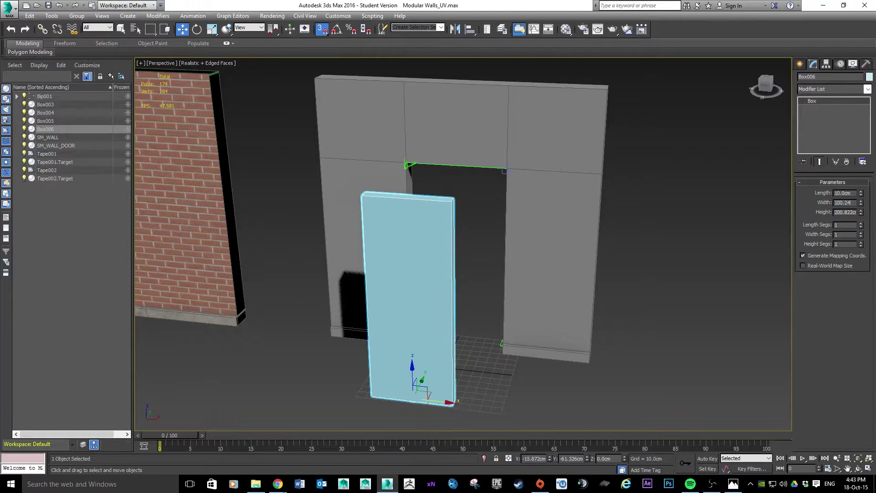
pyautogui.press('Return')
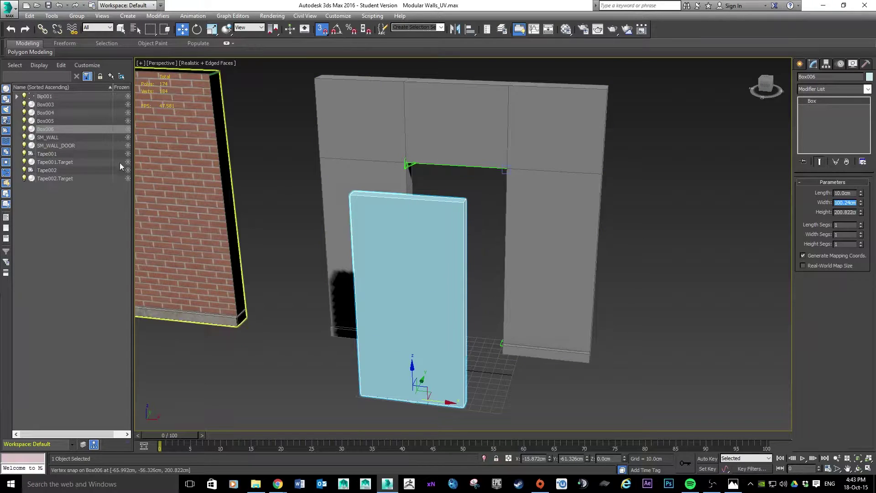
# Step: Delete both tape helpers, Tape001 and Tape002, from the scene
pyautogui.click(55, 154)
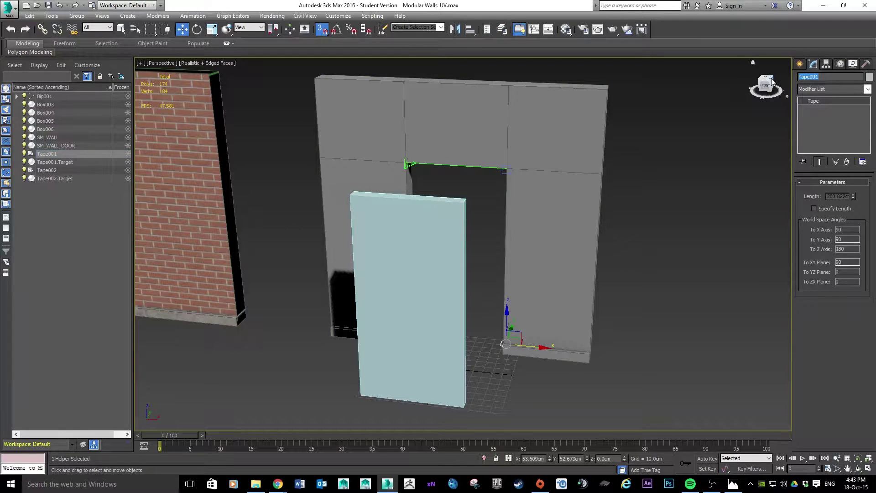
pyautogui.click(51, 155)
pyautogui.press('BackSpace')
pyautogui.click(55, 172)
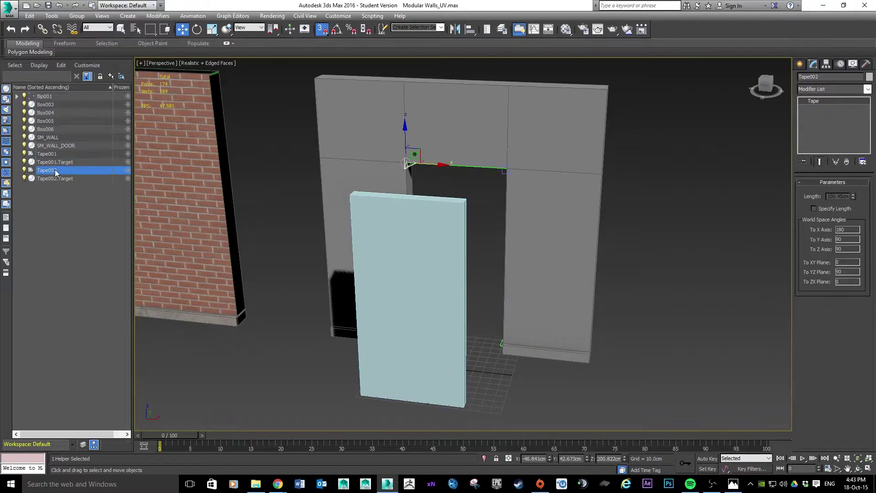
pyautogui.press('Delete')
pyautogui.click(53, 156)
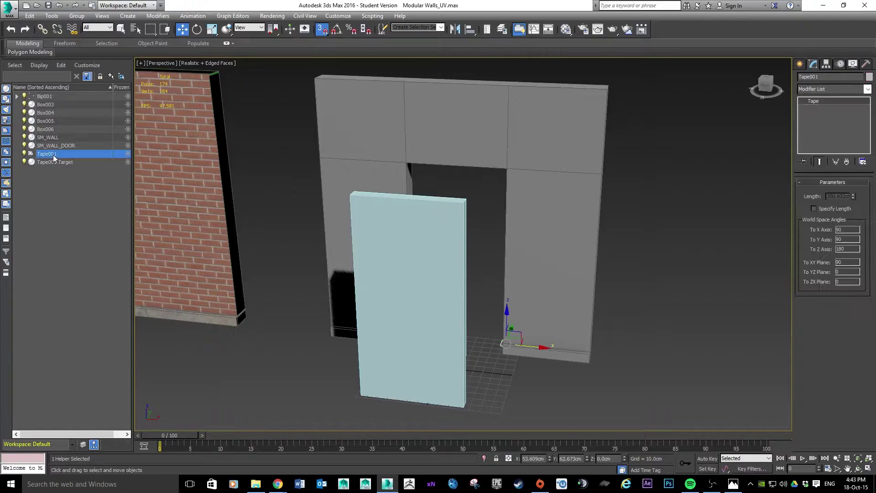
pyautogui.press('Delete')
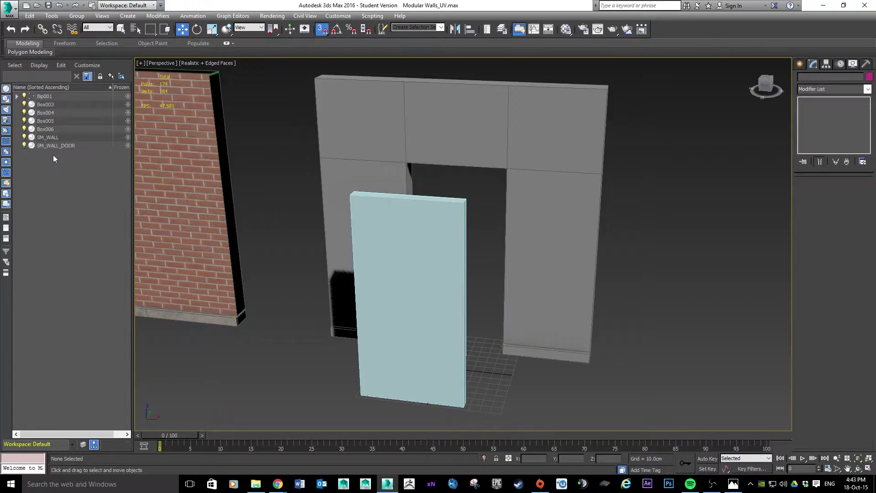
# Step: Move only the door box's pivot, snapping it to the bottom back-left corner vertex on the side facing the door wall
pyautogui.click(450, 225)
pyautogui.keyDown('alt'); pyautogui.moveTo(452, 290); pyautogui.dragTo(469, 284, button='middle'); pyautogui.keyUp('alt')
pyautogui.scroll(6, 509, 223)
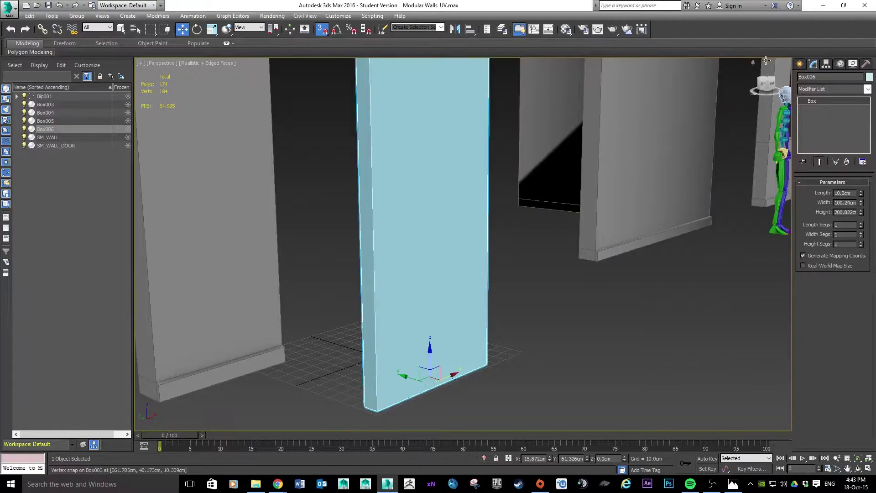
pyautogui.click(827, 65)
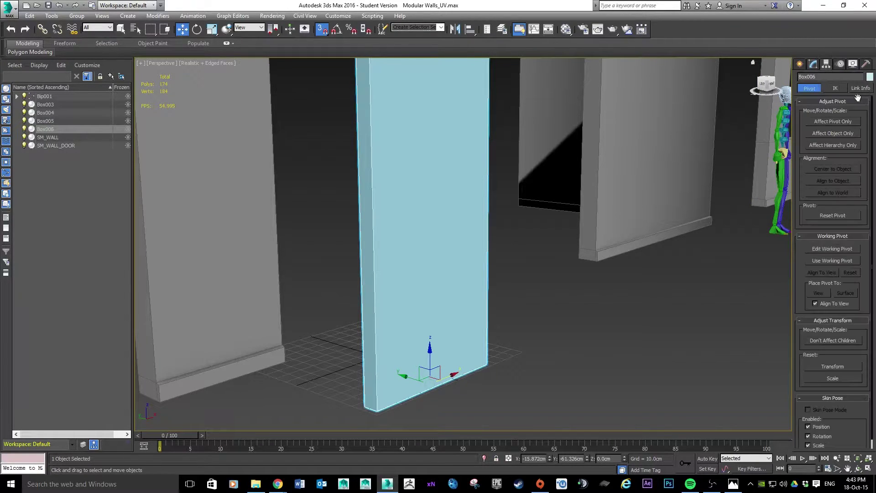
pyautogui.click(835, 120)
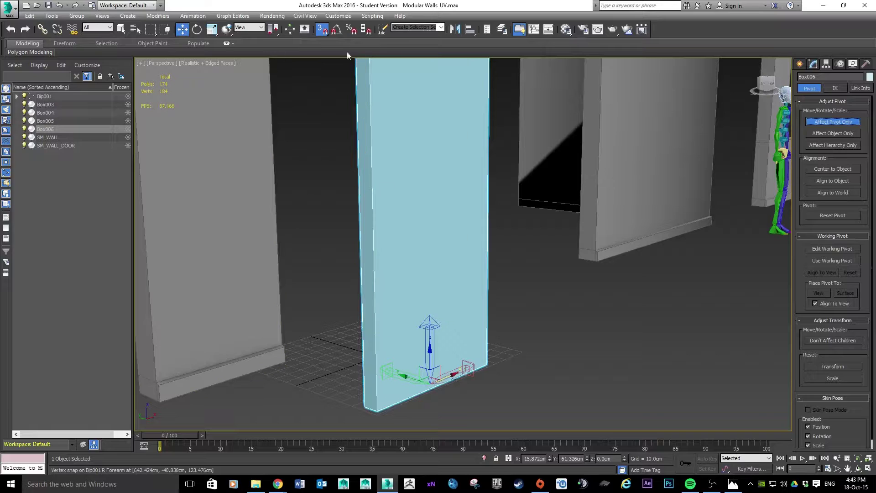
pyautogui.moveTo(429, 378); pyautogui.dragTo(363, 408)
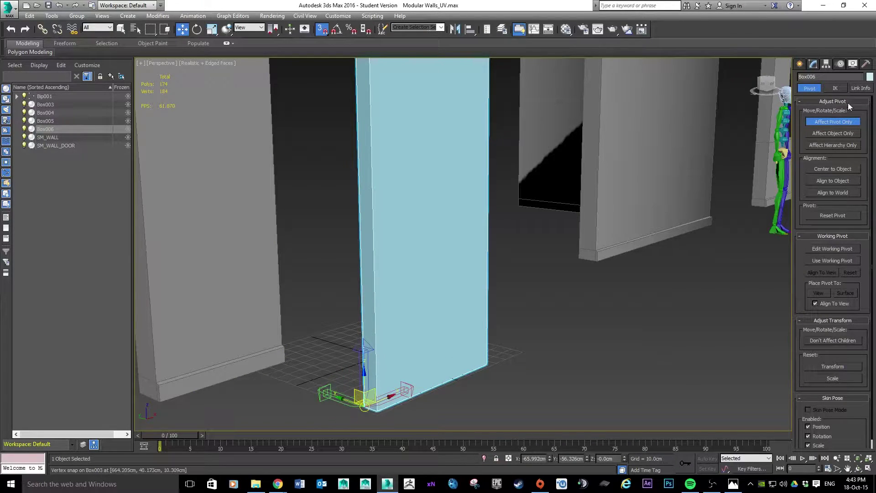
pyautogui.click(823, 122)
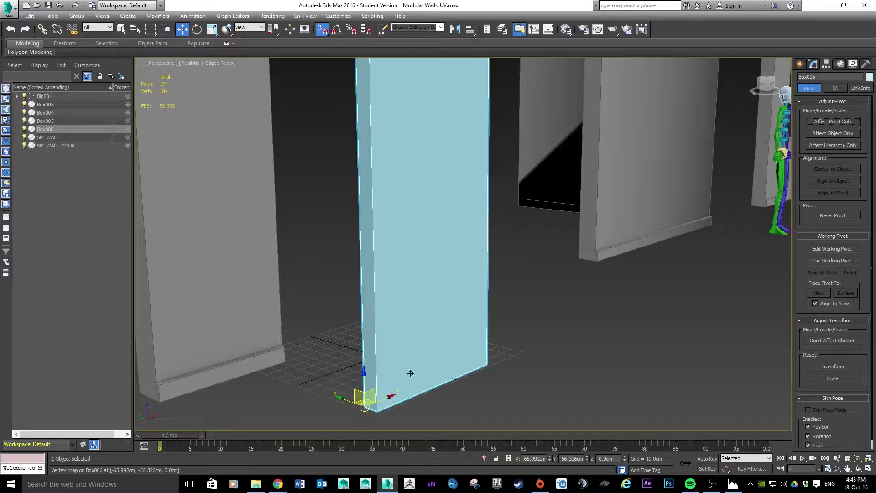
# Step: Convert the door box to an Editable Poly
pyautogui.keyDown('alt'); pyautogui.moveTo(589, 302); pyautogui.dragTo(561, 301, button='middle'); pyautogui.keyUp('alt')
pyautogui.scroll(-3, 557, 274)
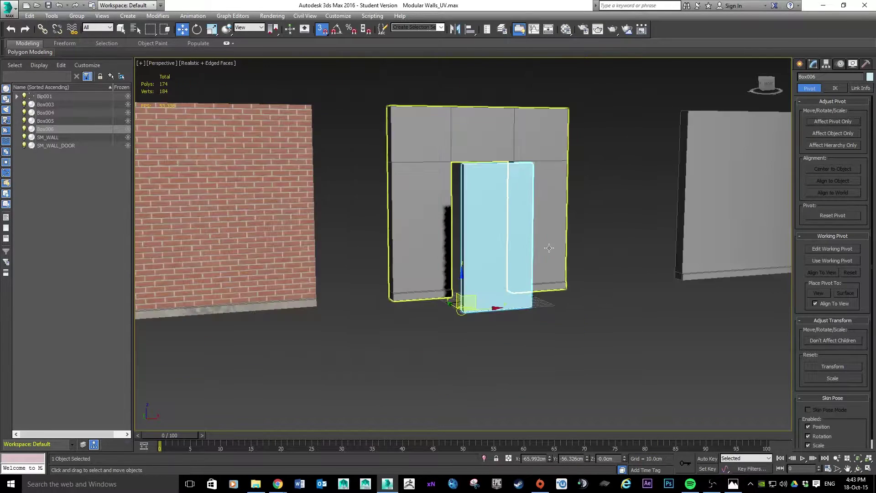
pyautogui.scroll(4, 548, 251)
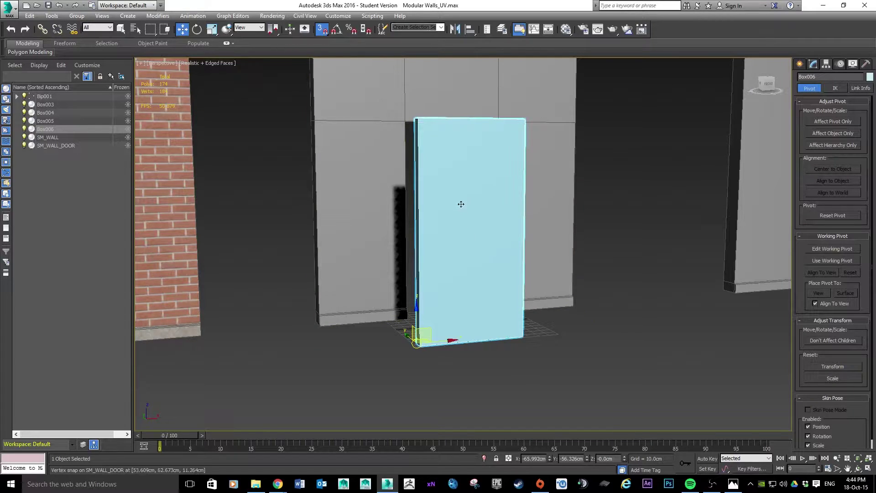
pyautogui.rightClick(455, 174)
pyautogui.moveTo(502, 261)
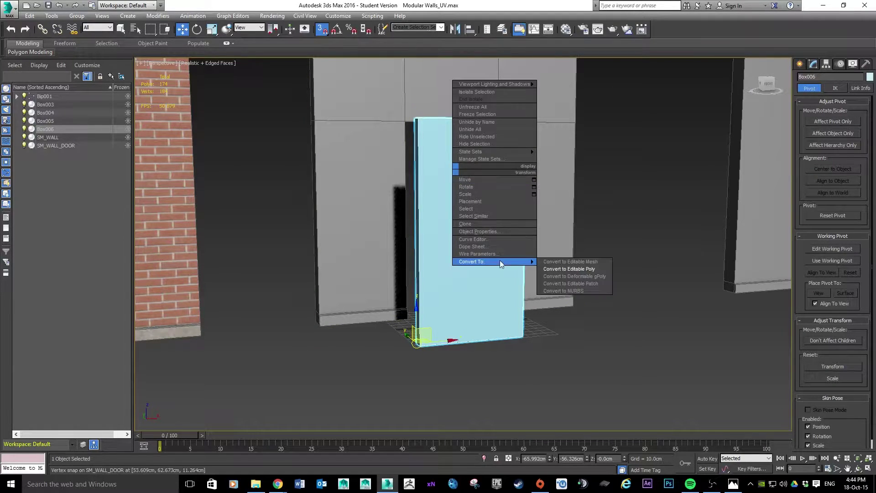
pyautogui.click(571, 269)
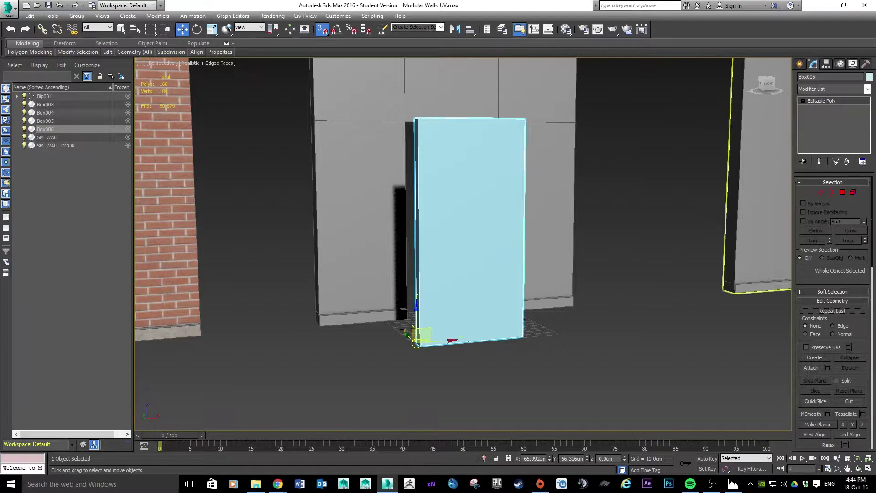
# Step: Switch to Photos to examine the panel layout of the wooden door reference, and return to 3ds Max
pyautogui.hotkey('alt', 'Tab')
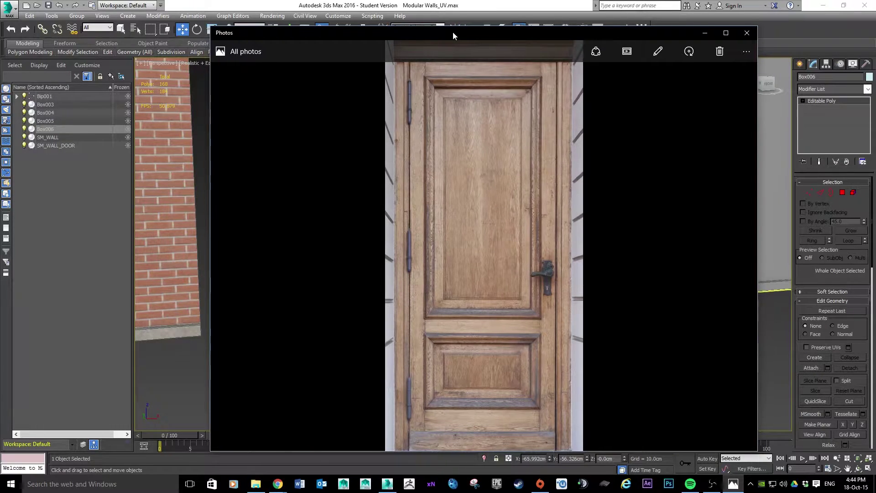
pyautogui.moveTo(454, 32); pyautogui.dragTo(449, 33)
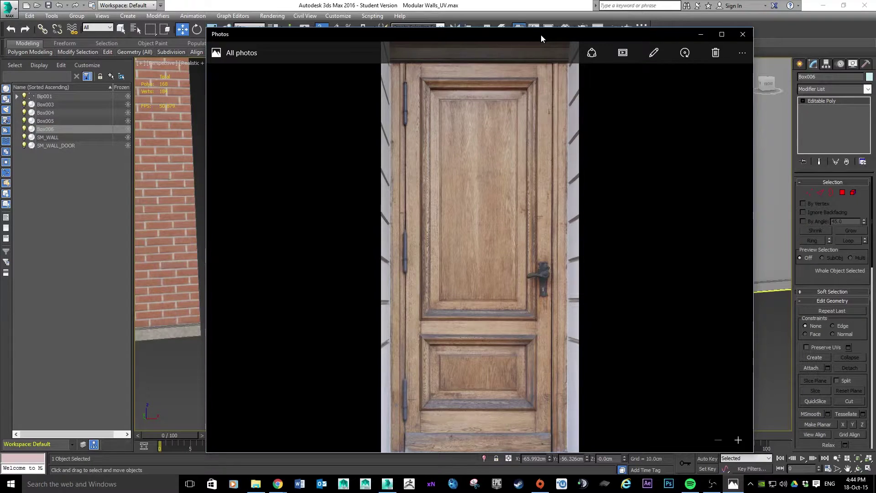
pyautogui.hotkey('alt', 'F4')
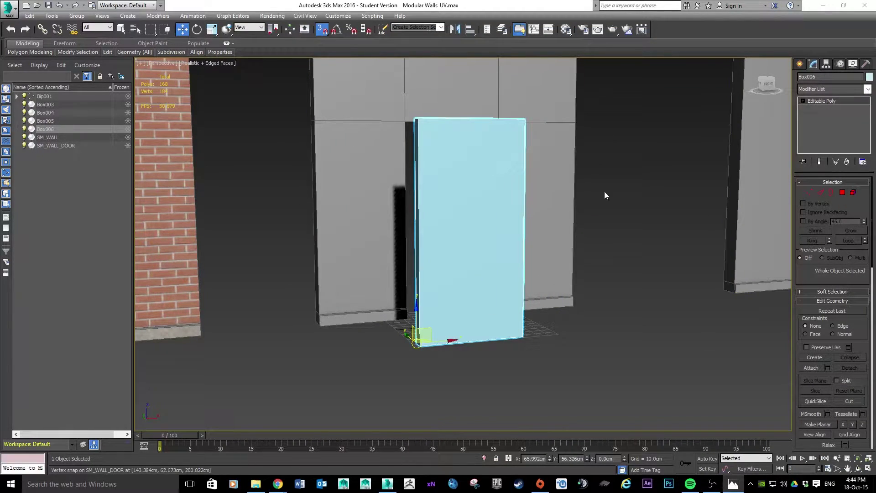
# Step: Connect the door's four vertical edges with one segment, using a slide of -35 to divide it into upper and lower parts
pyautogui.click(843, 192)
pyautogui.click(499, 192)
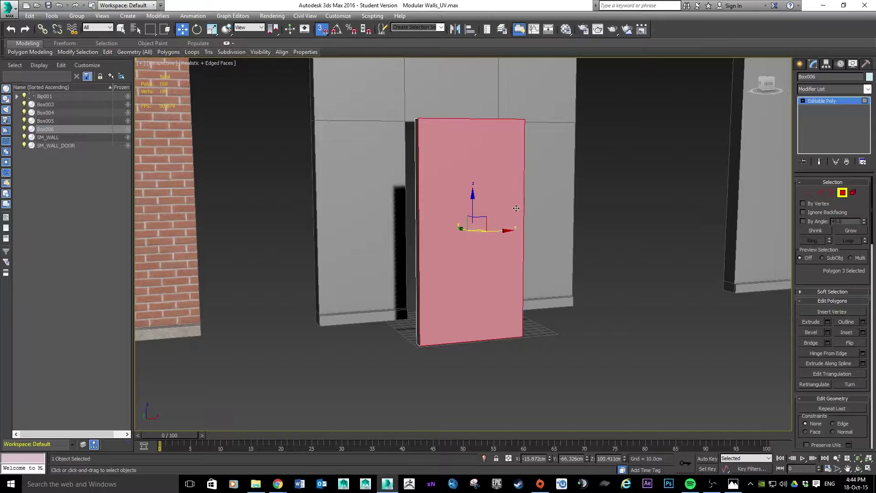
pyautogui.click(820, 192)
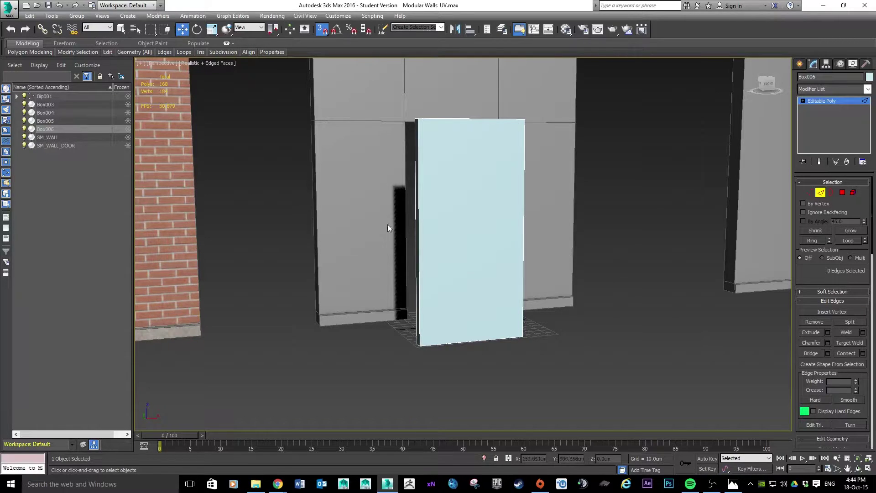
pyautogui.moveTo(569, 237)
pyautogui.mouseDown()
pyautogui.moveTo(554, 240)
pyautogui.moveTo(582, 242)
pyautogui.mouseUp()
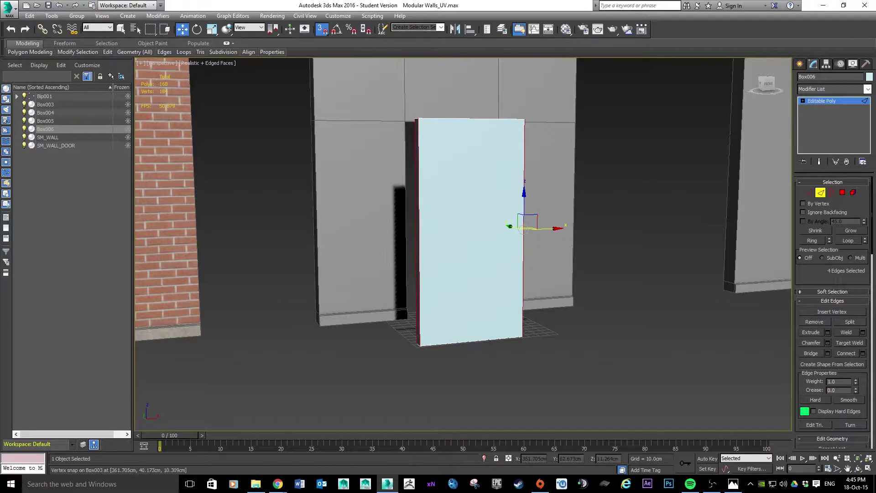
pyautogui.click(863, 354)
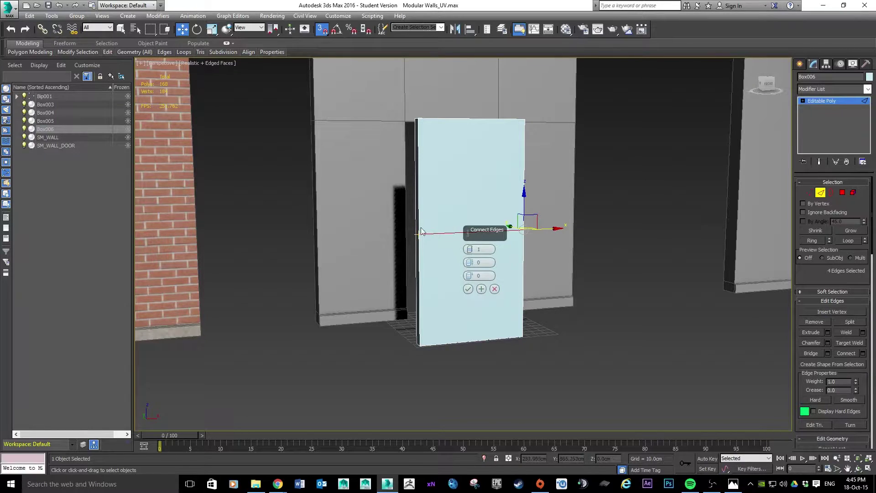
pyautogui.moveTo(476, 274); pyautogui.dragTo(478, 333)
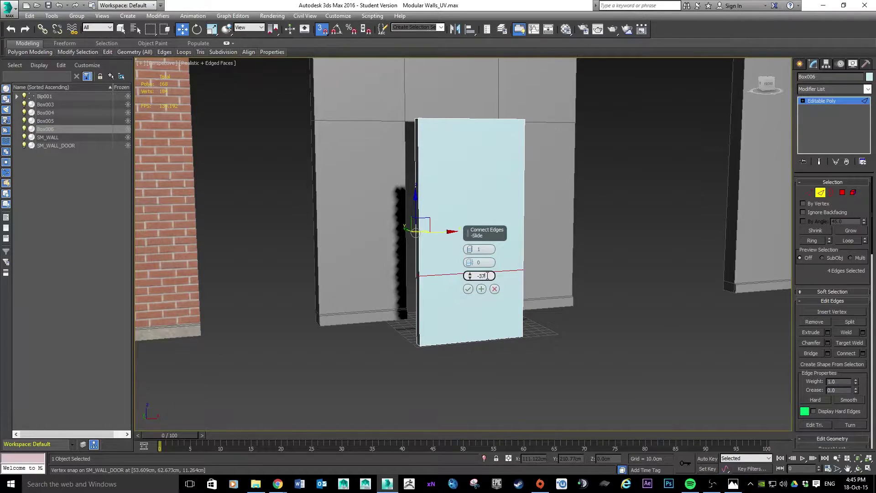
pyautogui.write('5.')
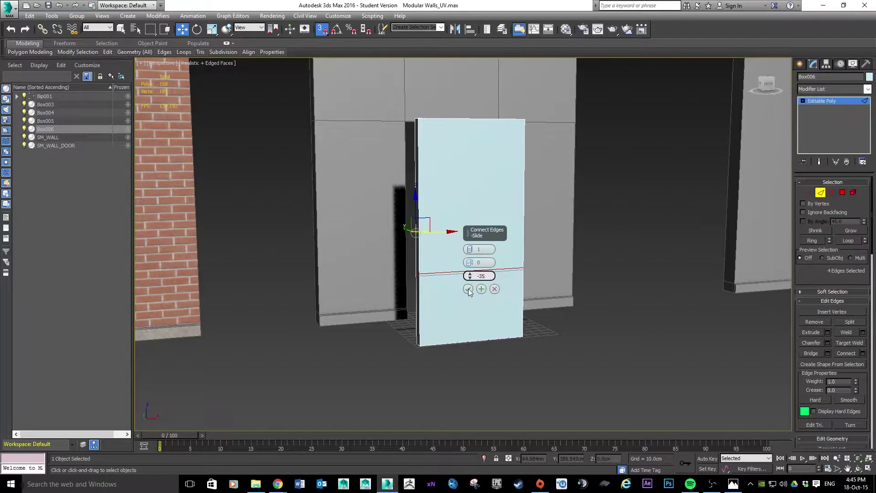
pyautogui.press('Return')
pyautogui.click(468, 289)
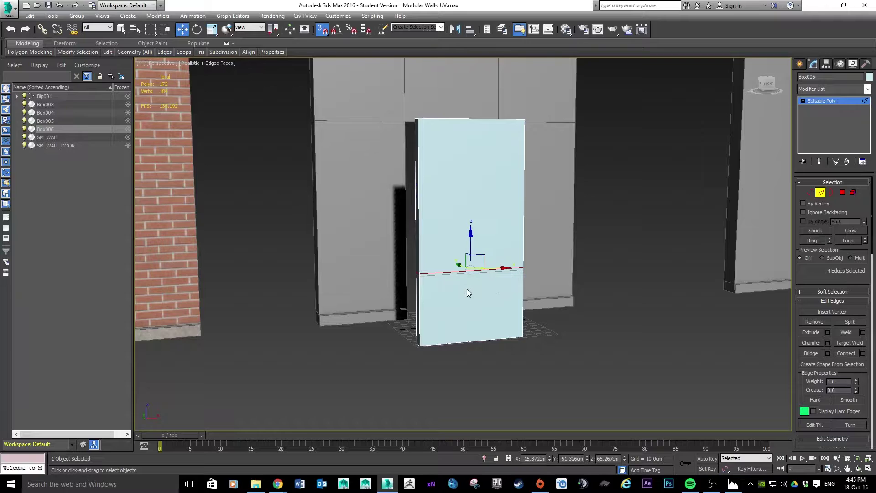
# Step: Inset the door's upper front and back polygons together by 8 cm
pyautogui.scroll(5, 546, 269)
pyautogui.scroll(-2, 546, 269)
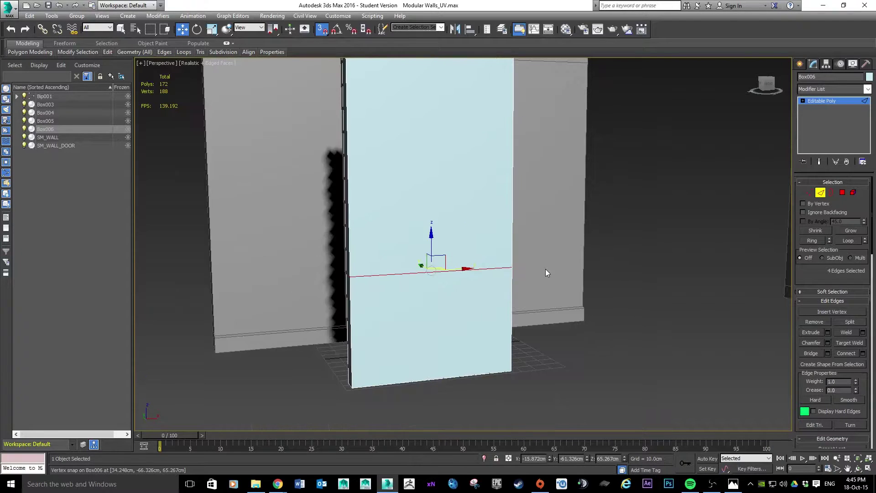
pyautogui.keyDown('alt'); pyautogui.moveTo(530, 191); pyautogui.dragTo(586, 242, button='middle'); pyautogui.keyUp('alt')
pyautogui.hotkey('shift', 'z')
pyautogui.hotkey('shift', 'y')
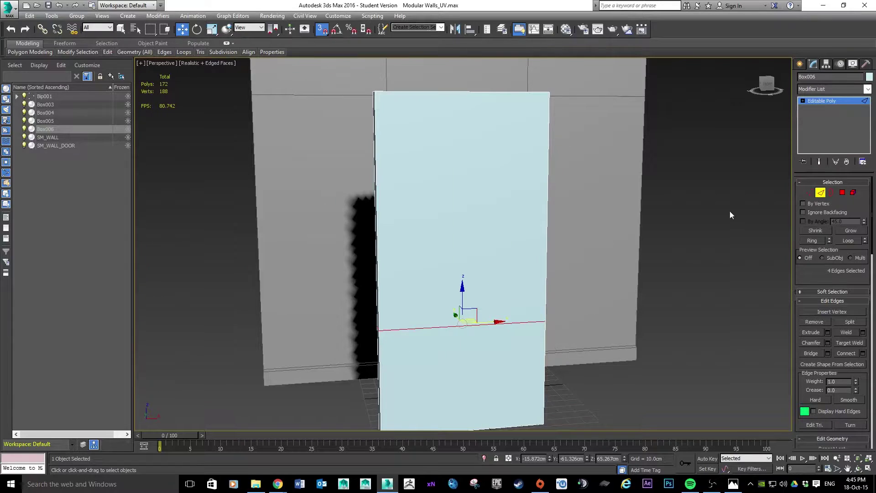
pyautogui.click(843, 192)
pyautogui.click(467, 192)
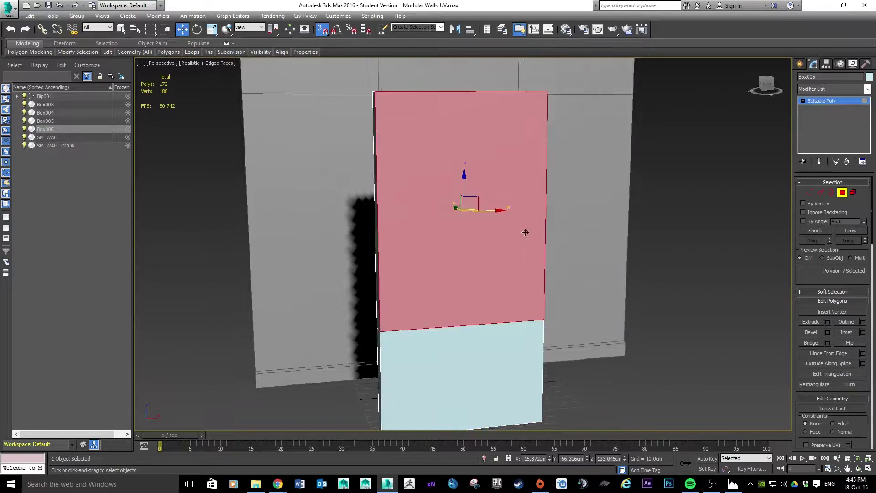
pyautogui.hotkey('shift', 'z')
pyautogui.hotkey('shift', 'z')
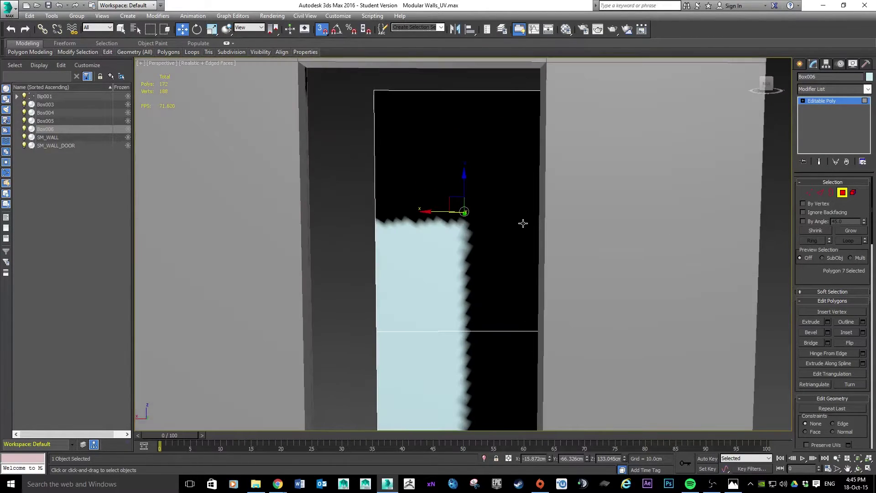
pyautogui.keyDown('ctrl'); pyautogui.click(434, 265); pyautogui.keyUp('ctrl')
pyautogui.hotkey('shift', 'z')
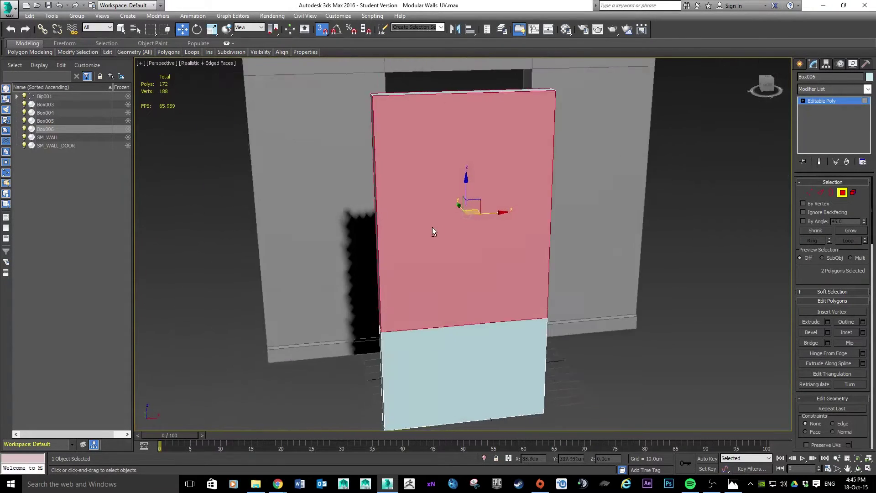
pyautogui.hotkey('shift', 'z')
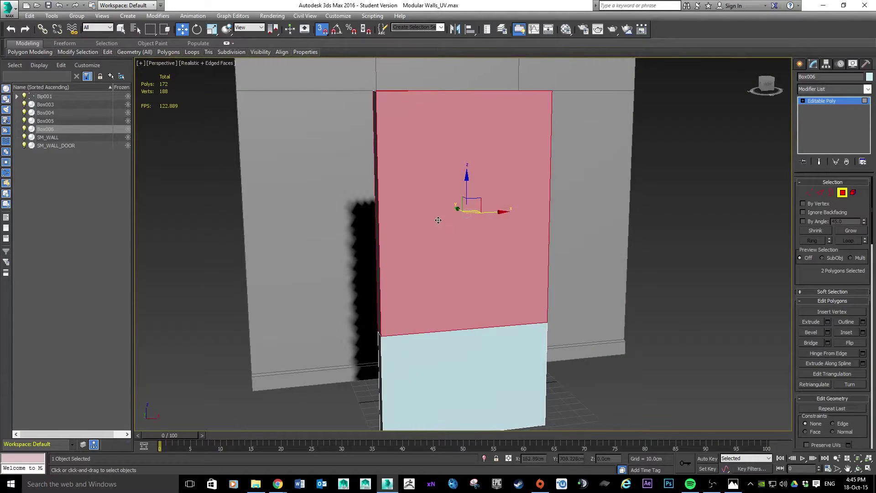
pyautogui.click(863, 334)
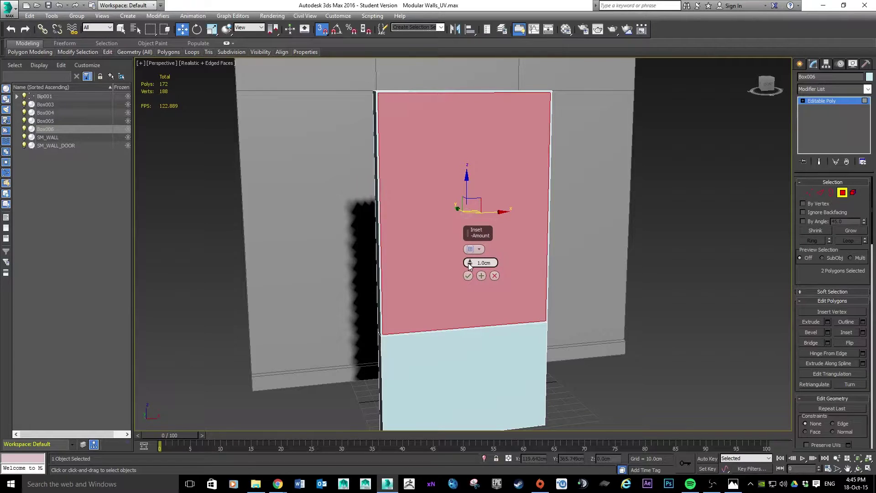
pyautogui.moveTo(491, 263); pyautogui.dragTo(468, 267)
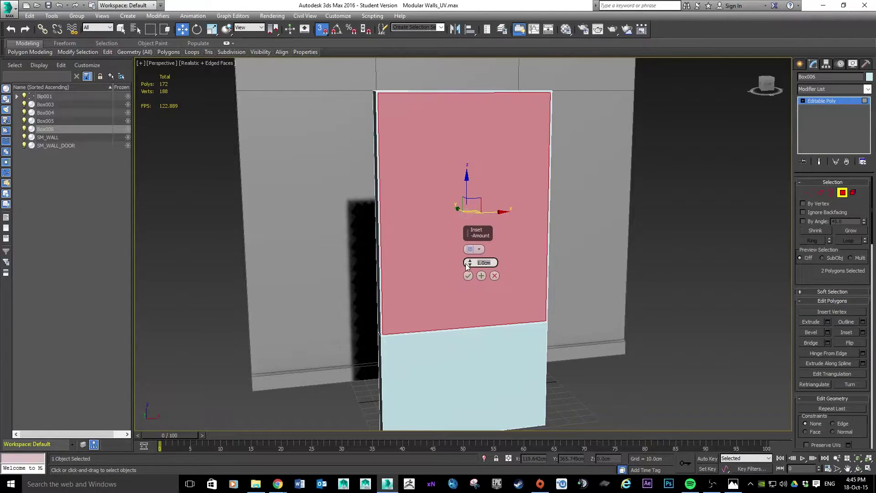
pyautogui.write('10')
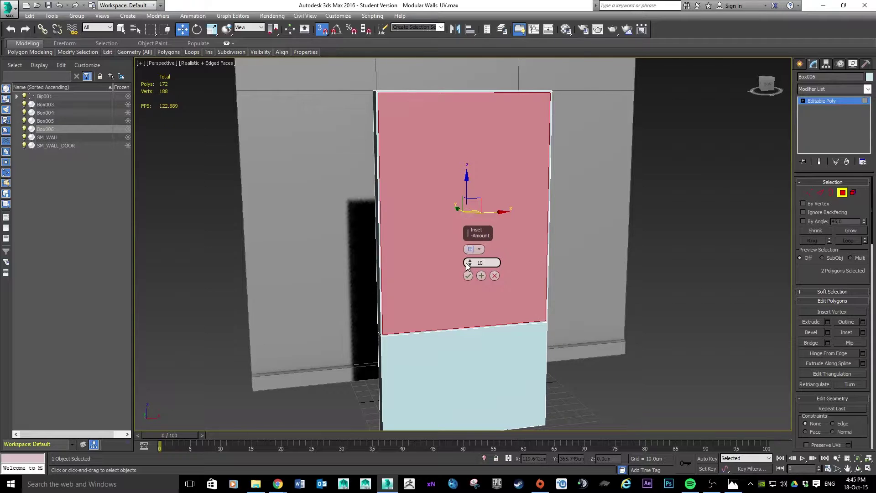
pyautogui.press('Return')
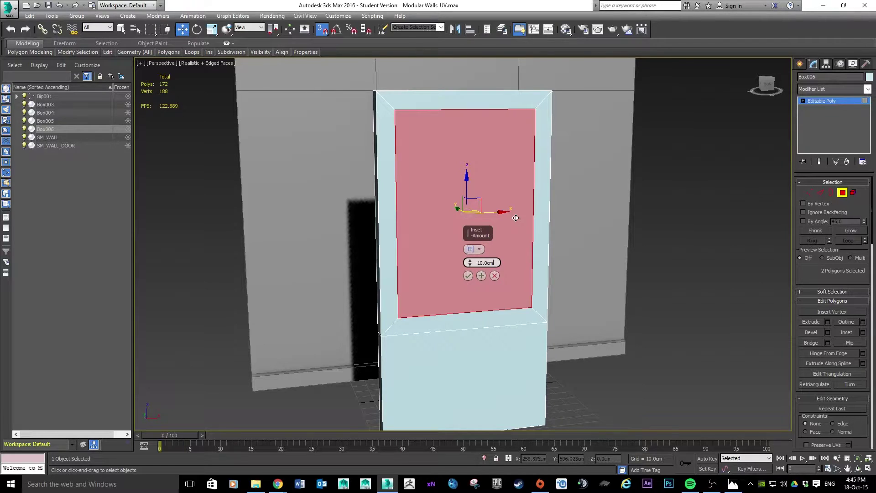
pyautogui.moveTo(494, 262); pyautogui.dragTo(455, 260)
pyautogui.write('8')
pyautogui.press('Return')
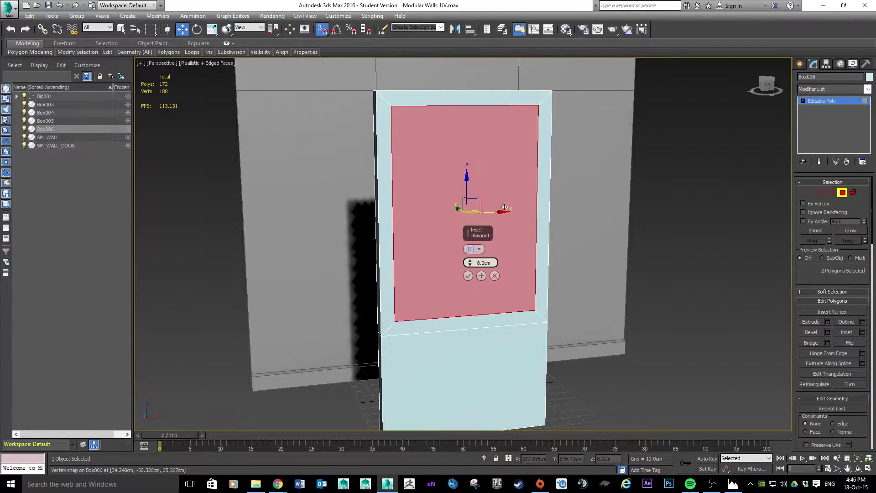
pyautogui.moveTo(446, 152)
pyautogui.keyDown('alt'); pyautogui.mouseDown(button='middle')
pyautogui.moveTo(466, 156)
pyautogui.moveTo(466, 142)
pyautogui.moveTo(522, 239)
pyautogui.moveTo(538, 196)
pyautogui.mouseUp(button='middle'); pyautogui.keyUp('alt')
pyautogui.click(468, 275)
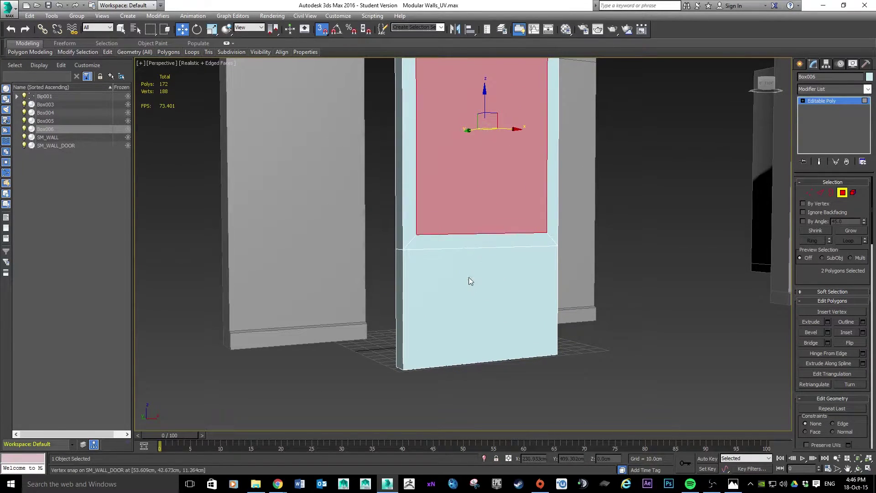
# Step: Inset the door's lower front and back polygons by 8 cm
pyautogui.click(482, 287)
pyautogui.keyDown('alt'); pyautogui.moveTo(542, 285); pyautogui.dragTo(743, 200, button='middle'); pyautogui.keyUp('alt')
pyautogui.keyDown('ctrl'); pyautogui.click(491, 341); pyautogui.keyUp('ctrl')
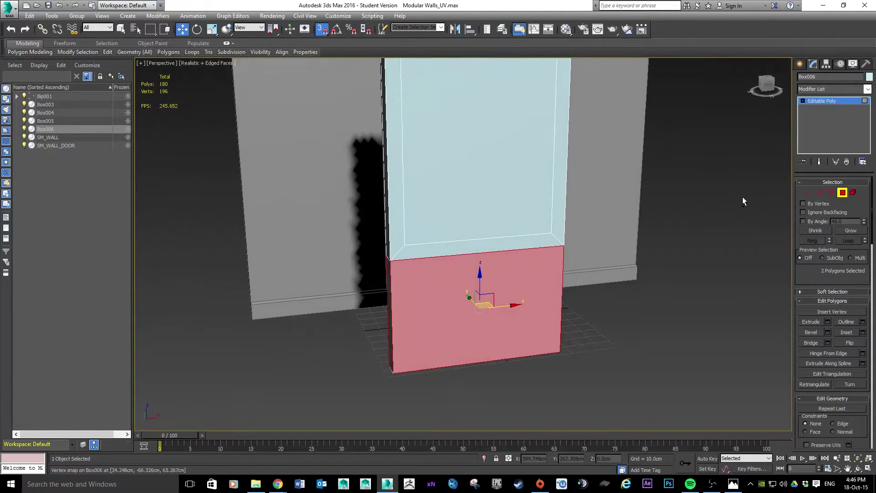
pyautogui.click(863, 332)
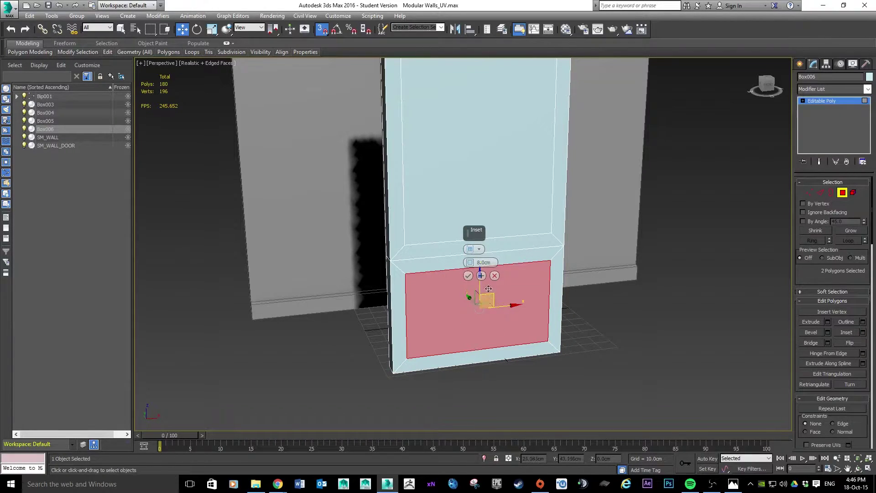
pyautogui.click(468, 275)
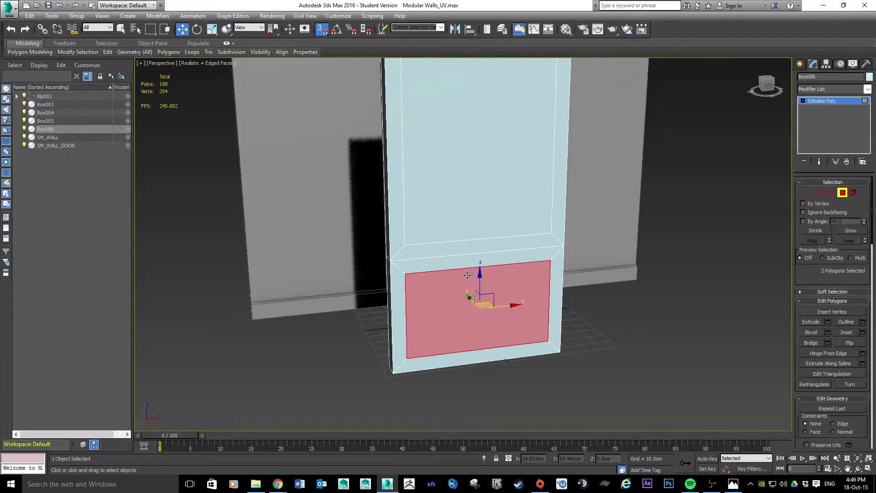
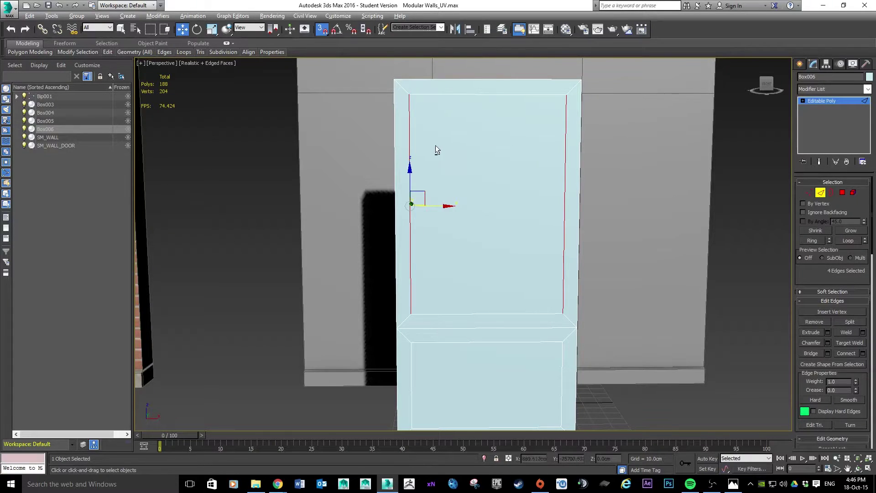
# Step: Narrow both inset panels by selecting their vertical side edges, switching to vertex selection and scaling the vertices inward along X
pyautogui.keyDown('alt'); pyautogui.moveTo(436, 145); pyautogui.dragTo(426, 245, button='middle'); pyautogui.keyUp('alt')
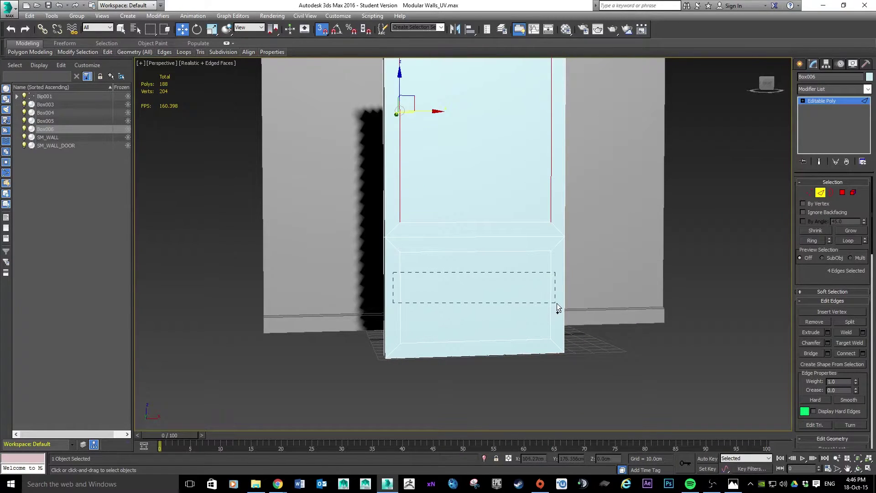
pyautogui.keyDown('ctrl'); pyautogui.moveTo(557, 303); pyautogui.dragTo(554, 282); pyautogui.keyUp('ctrl')
pyautogui.moveTo(465, 200)
pyautogui.keyDown('alt'); pyautogui.mouseDown(button='middle')
pyautogui.moveTo(580, 203)
pyautogui.moveTo(479, 194)
pyautogui.moveTo(474, 202)
pyautogui.mouseUp(button='middle'); pyautogui.keyUp('alt')
pyautogui.click(810, 192)
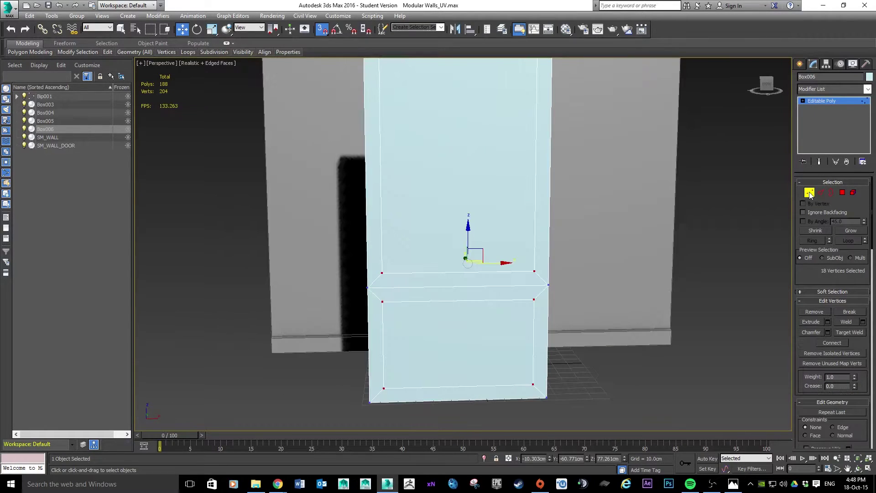
pyautogui.click(821, 193)
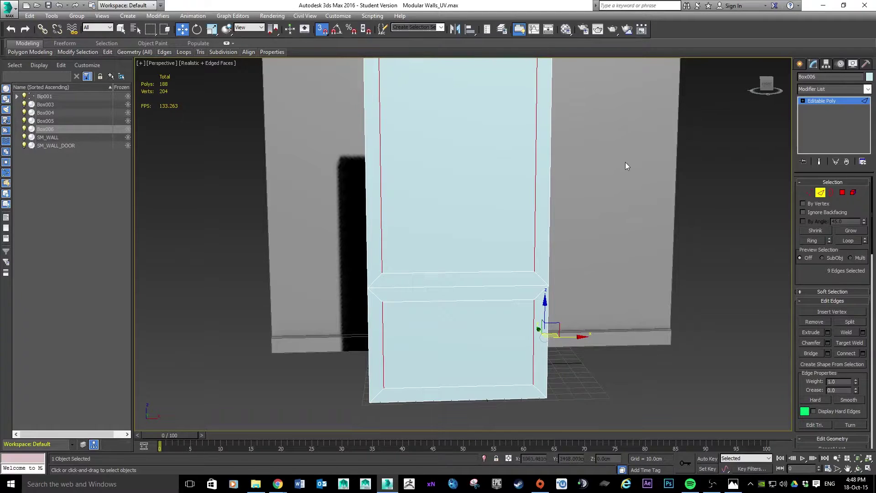
pyautogui.scroll(-5, 612, 180)
pyautogui.scroll(6, 615, 179)
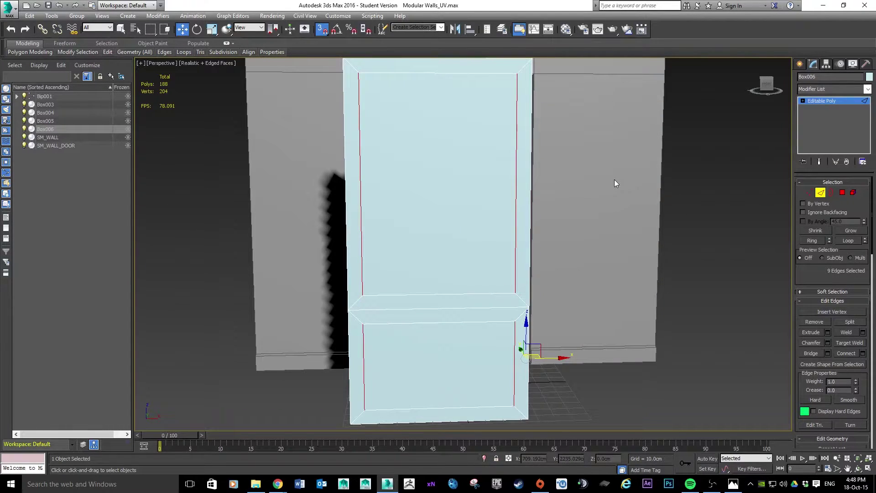
pyautogui.moveTo(641, 178)
pyautogui.keyDown('alt'); pyautogui.mouseDown(button='middle')
pyautogui.moveTo(488, 189)
pyautogui.moveTo(589, 163)
pyautogui.moveTo(651, 179)
pyautogui.mouseUp(button='middle'); pyautogui.keyUp('alt')
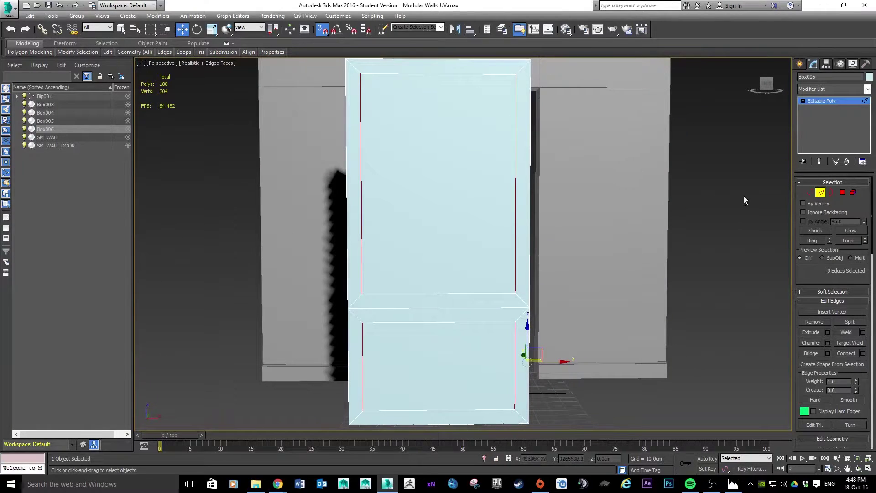
pyautogui.click(809, 193)
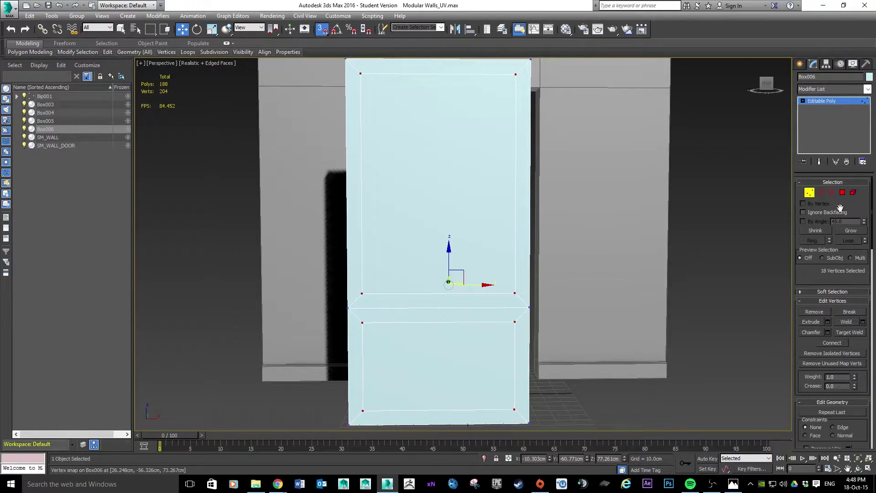
pyautogui.click(821, 193)
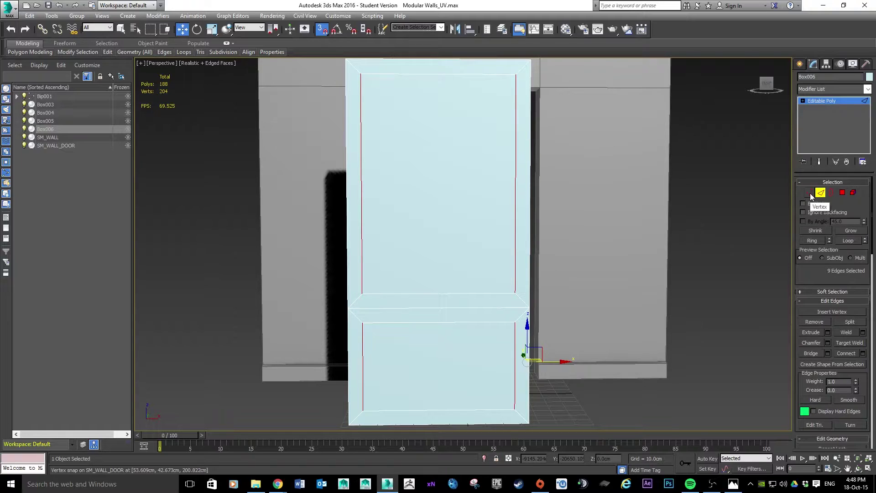
pyautogui.click(809, 192)
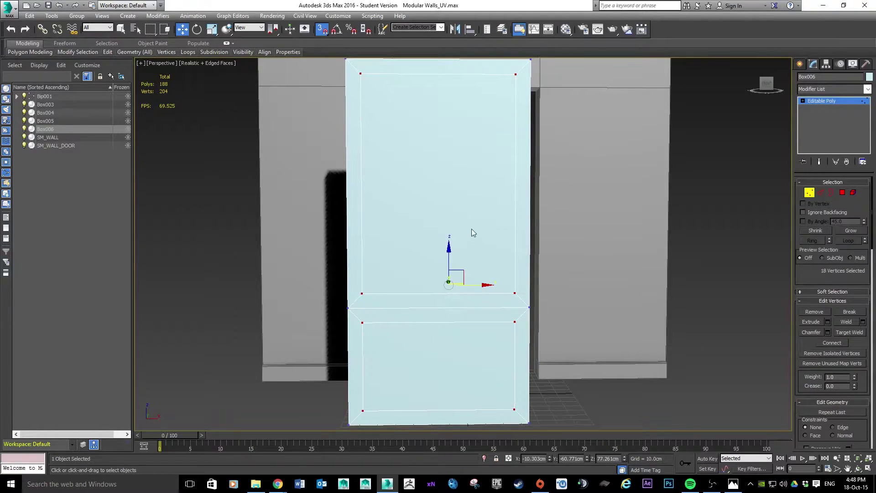
pyautogui.click(212, 30)
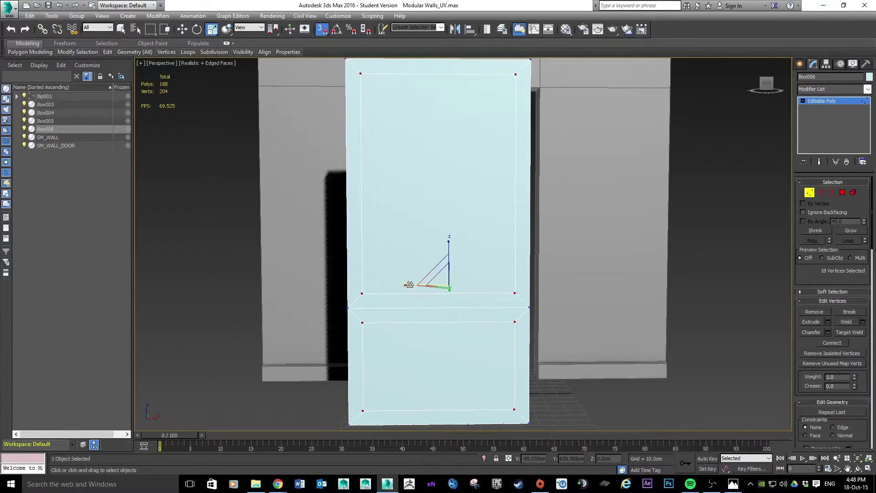
pyautogui.moveTo(410, 284); pyautogui.dragTo(412, 284)
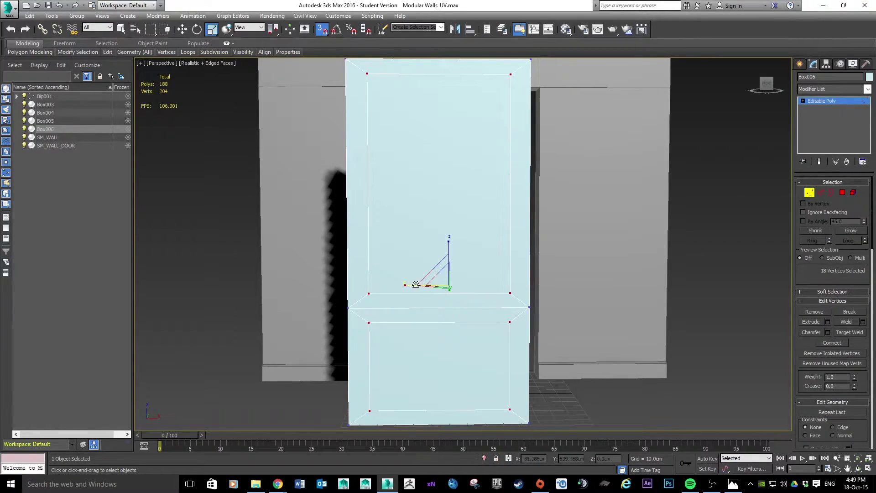
pyautogui.click(721, 197)
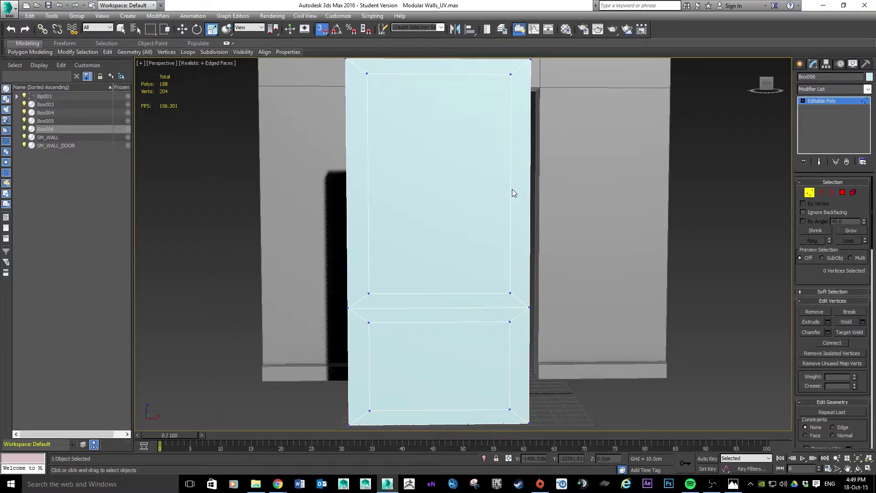
# Step: Inset the upper and lower panel polygons on the door's front face by 4 cm
pyautogui.keyDown('alt'); pyautogui.moveTo(441, 174); pyautogui.dragTo(747, 193, button='middle'); pyautogui.keyUp('alt')
pyautogui.click(842, 192)
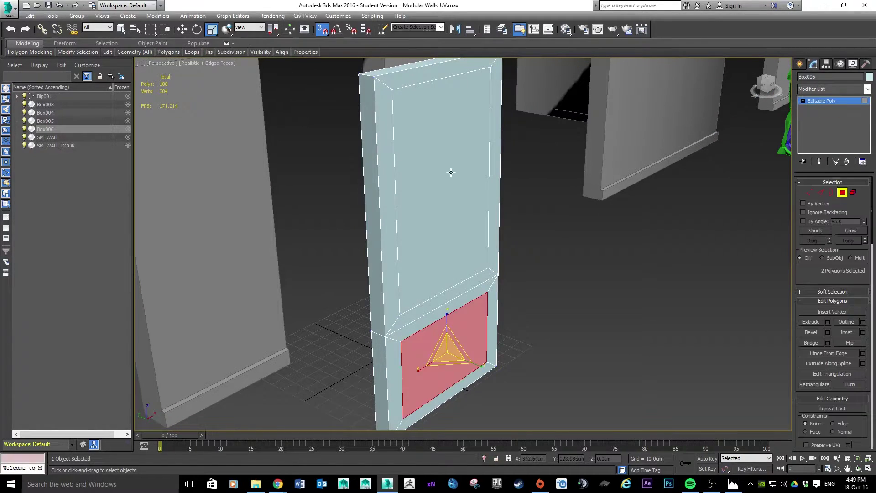
pyautogui.click(445, 153)
pyautogui.keyDown('ctrl'); pyautogui.click(452, 361); pyautogui.keyUp('ctrl')
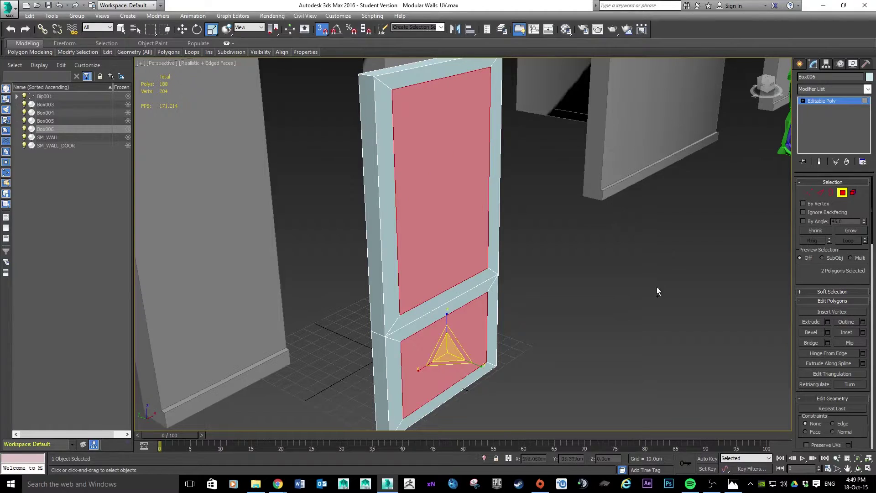
pyautogui.click(863, 332)
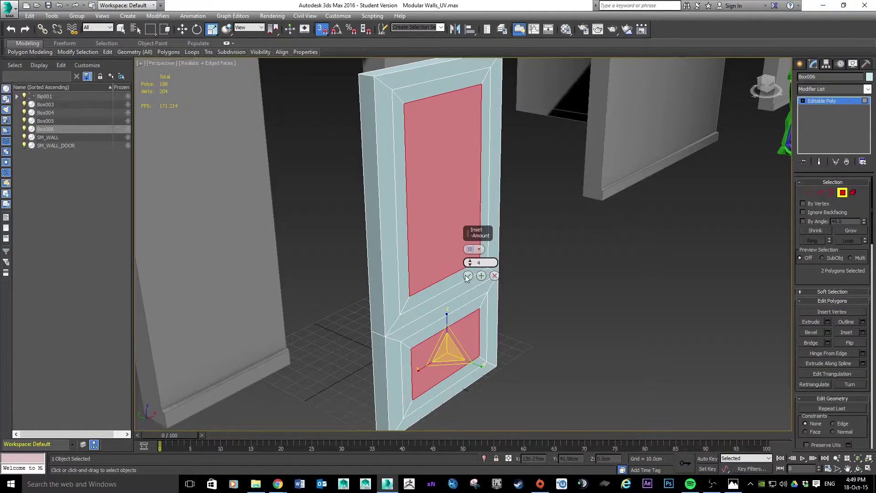
pyautogui.write('4')
pyautogui.press('Return')
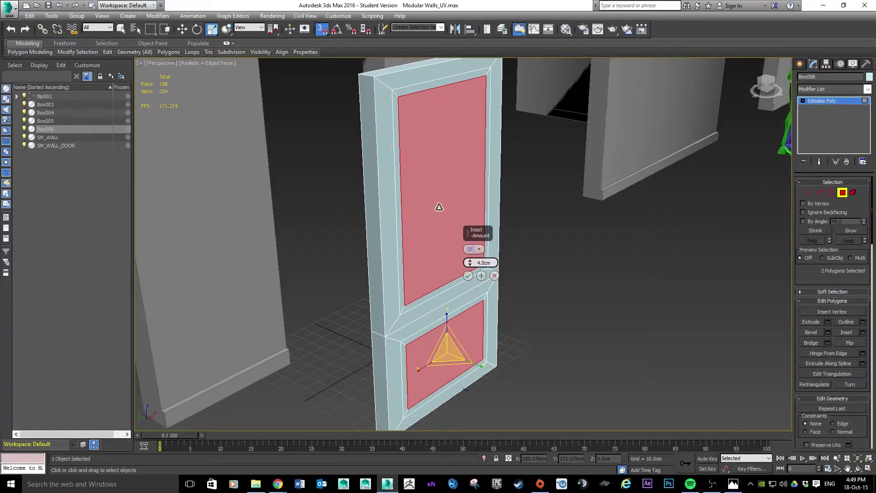
pyautogui.click(434, 185)
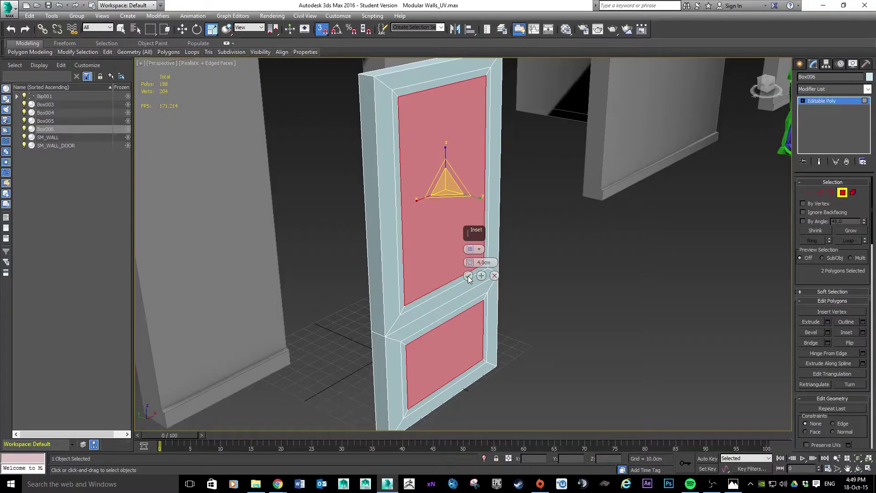
pyautogui.click(468, 276)
# Step: Turn off snapping and move the two inner panel polygons about 1.7 cm along Y to recess them into the door
pyautogui.press('w')
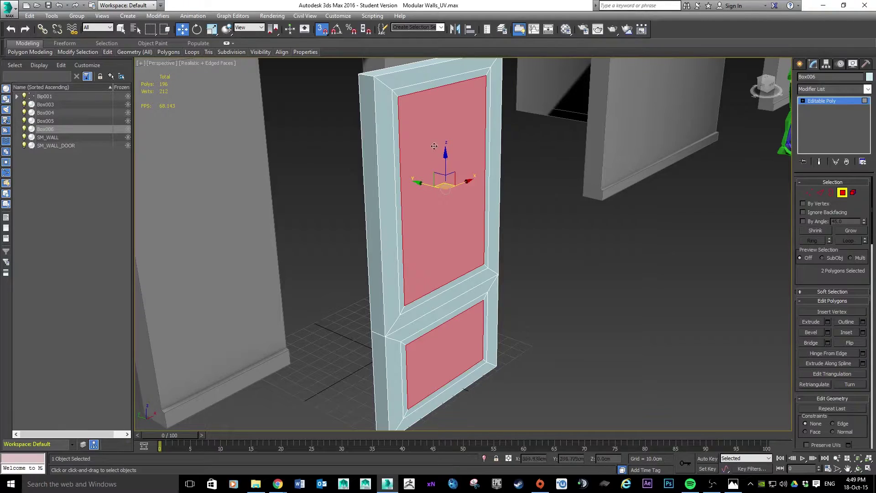
pyautogui.press('s')
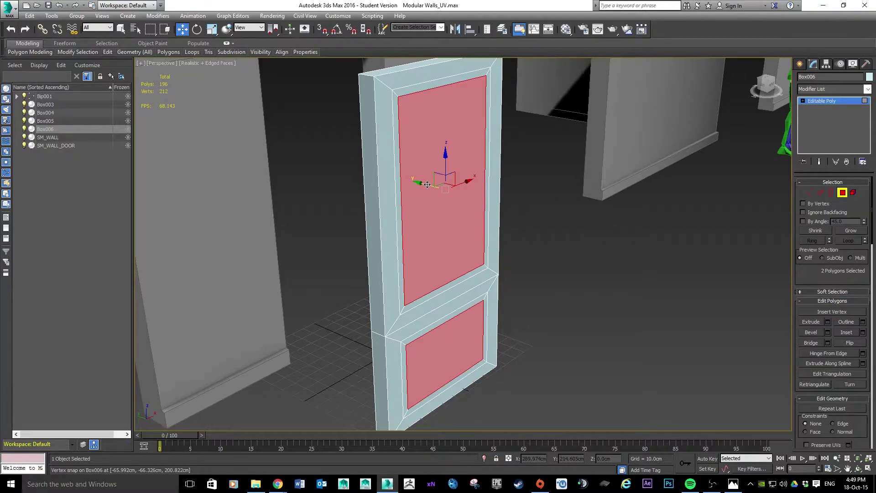
pyautogui.moveTo(428, 184); pyautogui.dragTo(425, 184)
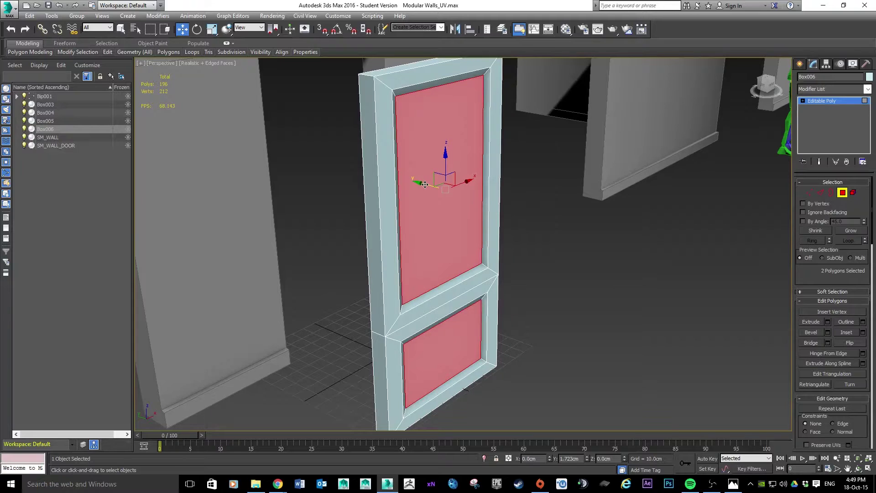
# Step: Extrude the two recessed inner panel polygons of the door by -2 cm
pyautogui.moveTo(424, 184); pyautogui.dragTo(425, 184)
pyautogui.moveTo(481, 205)
pyautogui.keyDown('alt'); pyautogui.mouseDown(button='middle')
pyautogui.moveTo(462, 190)
pyautogui.moveTo(488, 184)
pyautogui.moveTo(483, 203)
pyautogui.mouseUp(button='middle'); pyautogui.keyUp('alt')
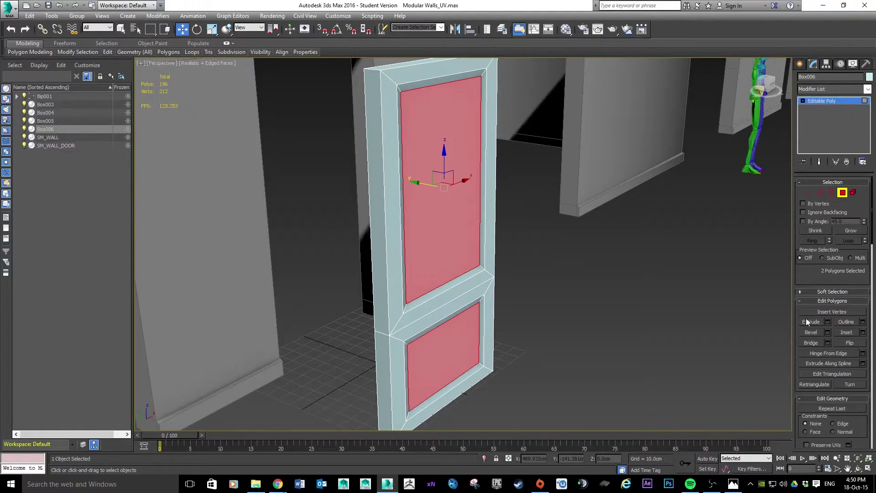
pyautogui.click(828, 321)
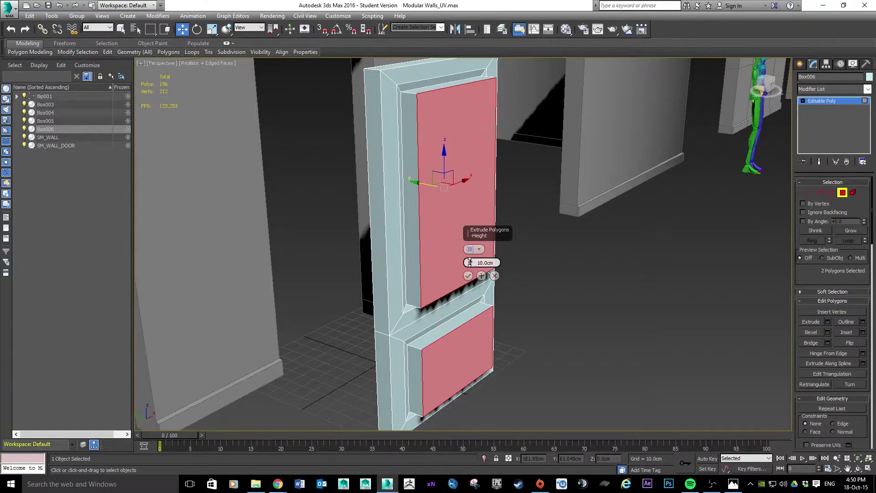
pyautogui.moveTo(473, 262); pyautogui.dragTo(473, 271)
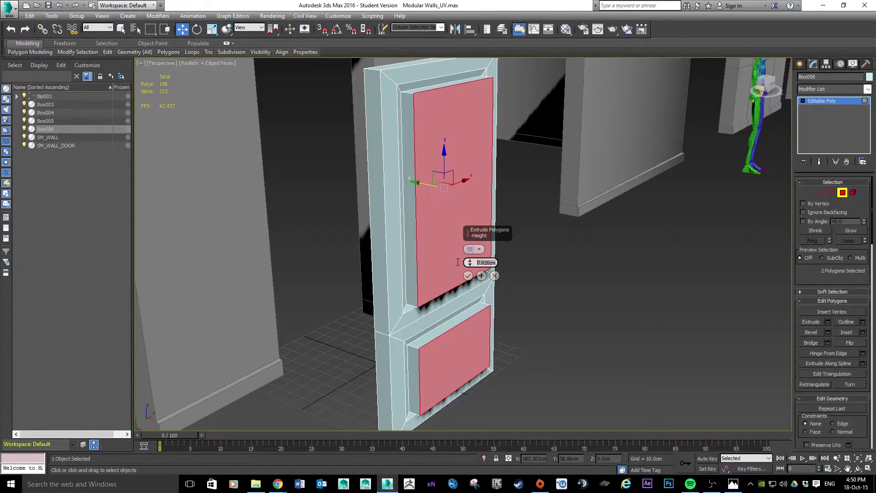
pyautogui.write('-2')
pyautogui.press('Return')
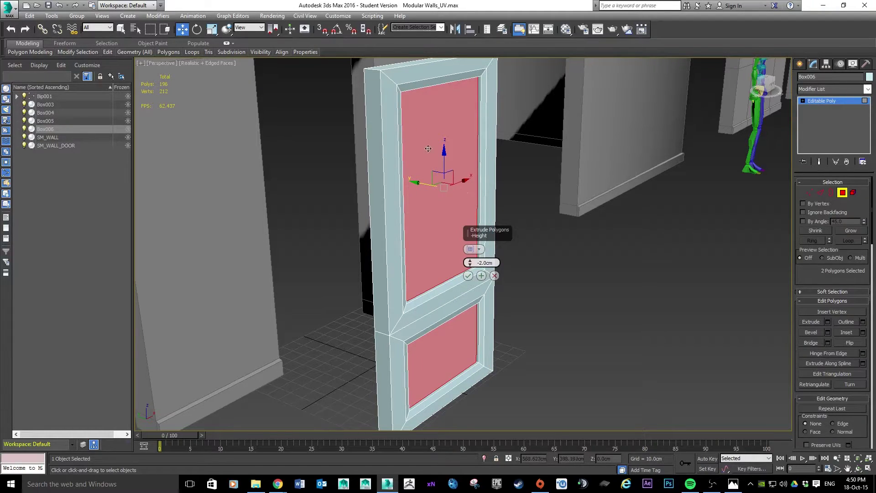
pyautogui.click(468, 275)
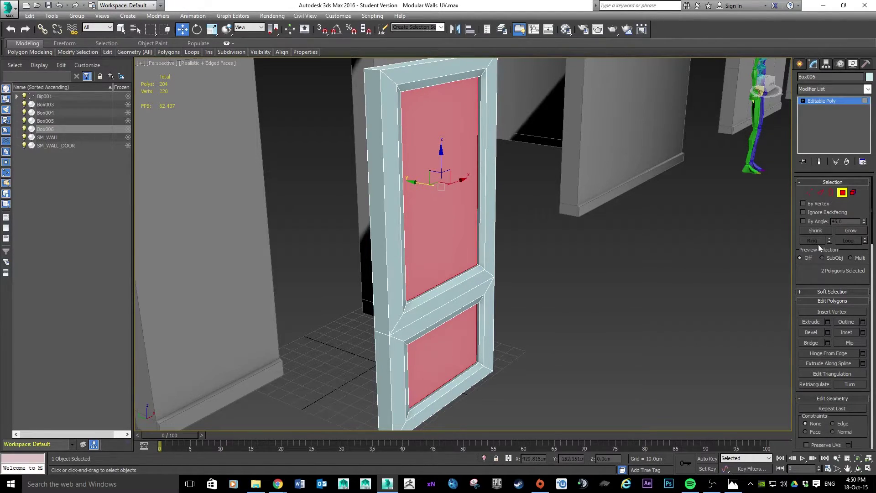
# Step: Inset the upper and lower recessed panel polygons by 4 cm
pyautogui.click(863, 333)
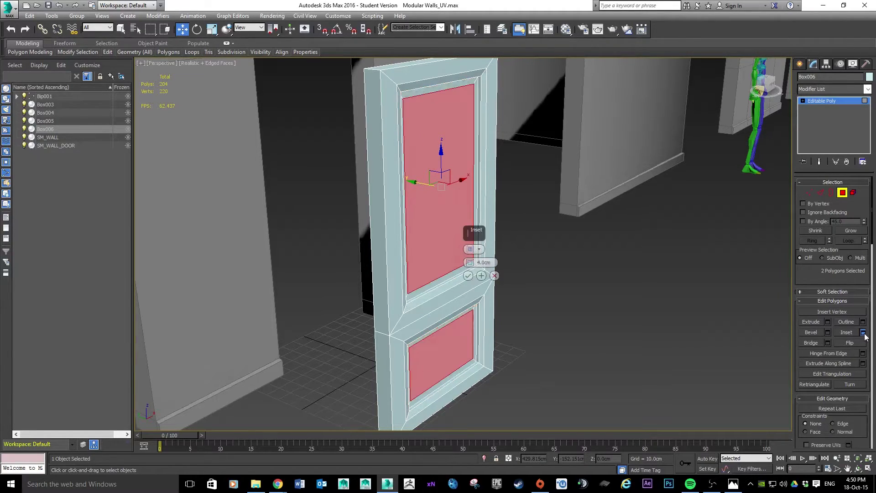
pyautogui.moveTo(582, 198)
pyautogui.keyDown('alt'); pyautogui.mouseDown(button='middle')
pyautogui.moveTo(566, 186)
pyautogui.moveTo(503, 179)
pyautogui.moveTo(489, 187)
pyautogui.moveTo(578, 194)
pyautogui.mouseUp(button='middle'); pyautogui.keyUp('alt')
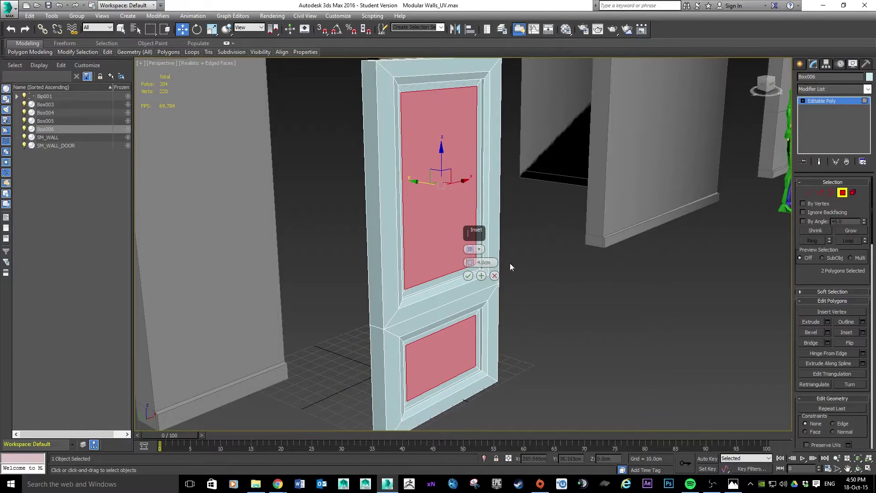
pyautogui.click(468, 276)
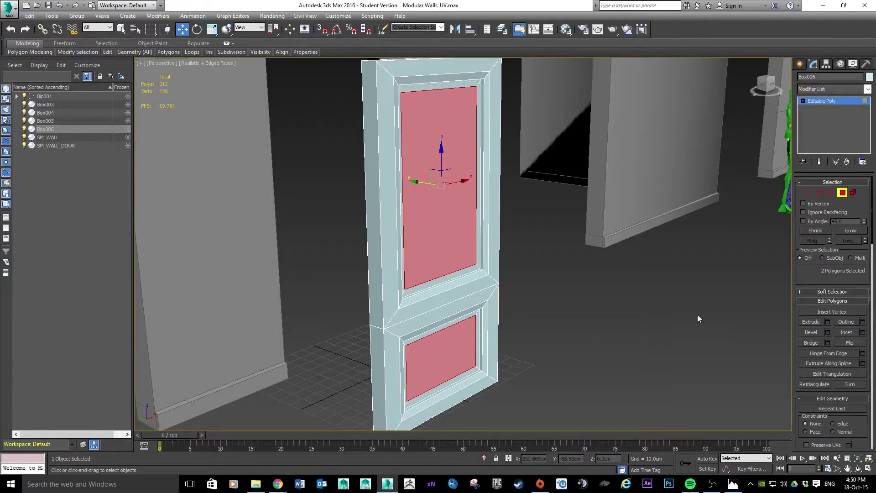
# Step: Extrude the two inset panel polygons outward by 1 cm
pyautogui.click(828, 322)
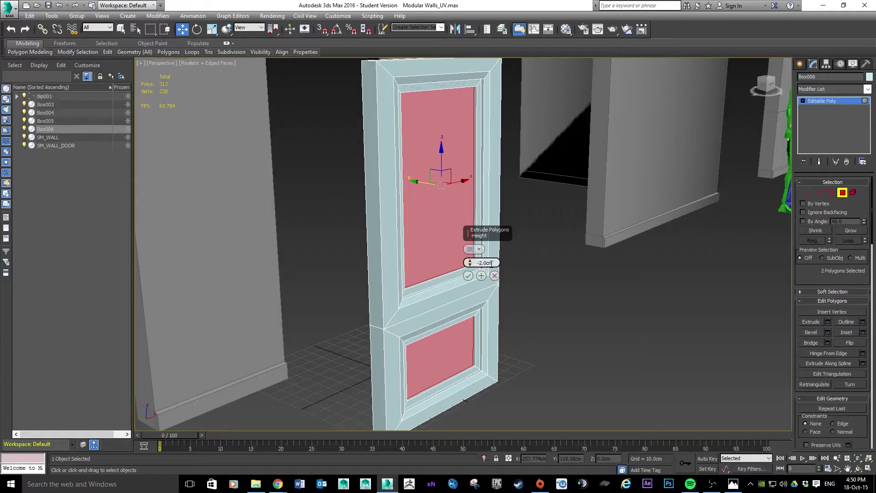
pyautogui.write('2')
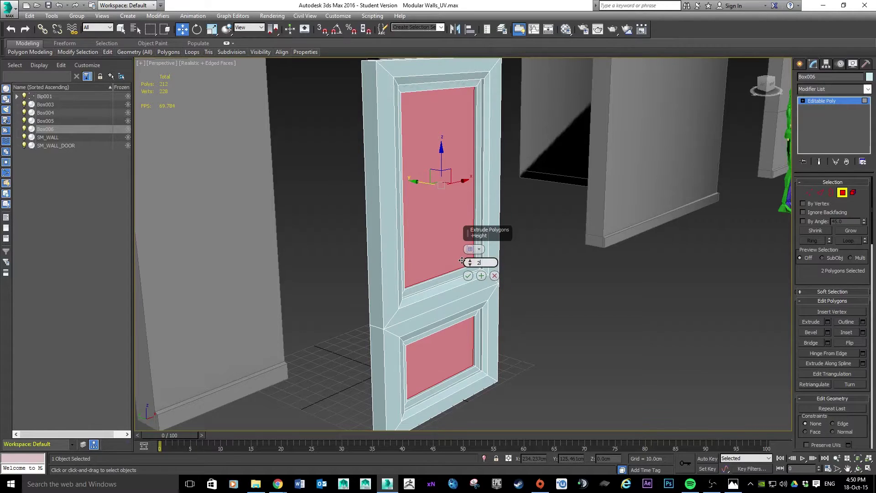
pyautogui.press('Return')
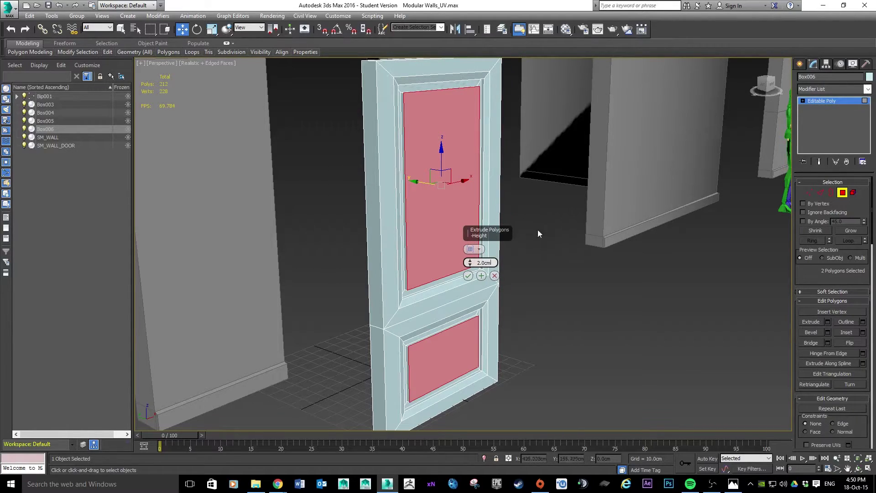
pyautogui.doubleClick(487, 263)
pyautogui.write('1')
pyautogui.press('Return')
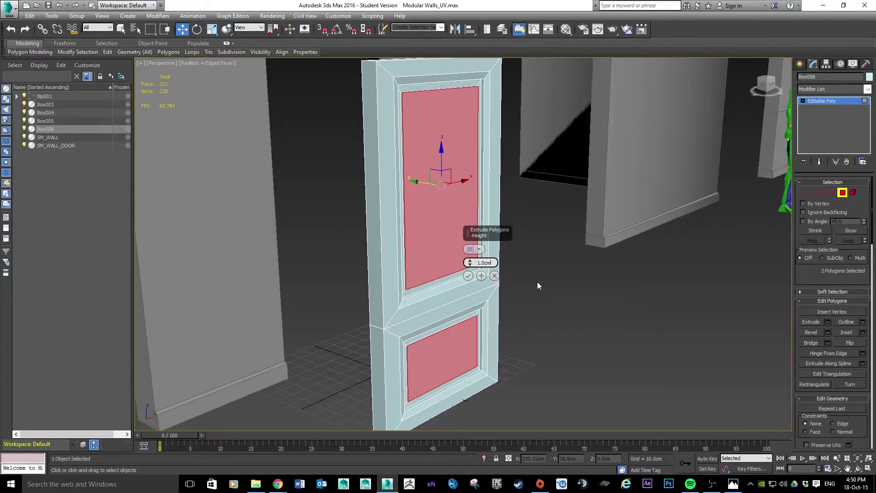
pyautogui.click(467, 276)
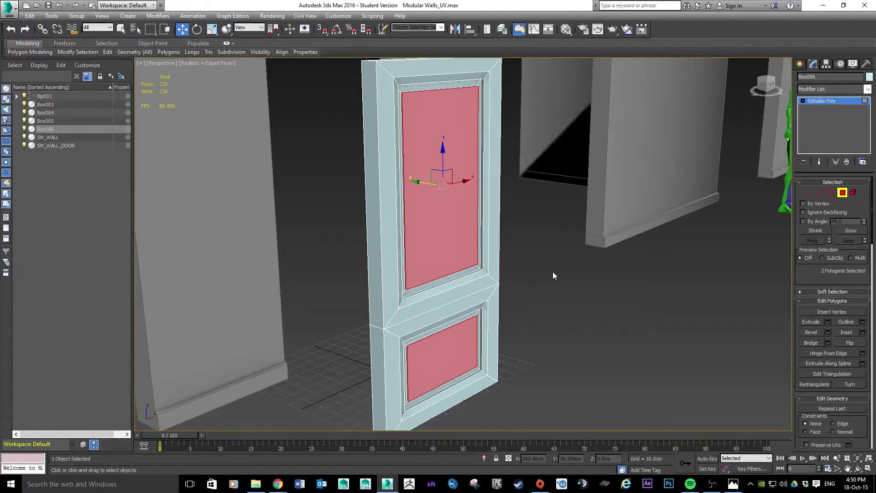
# Step: Convert the panel polygon selection to its corner vertices and try to scale both panels' vertices along Z
pyautogui.keyDown('alt'); pyautogui.moveTo(556, 261); pyautogui.dragTo(525, 258, button='middle'); pyautogui.keyUp('alt')
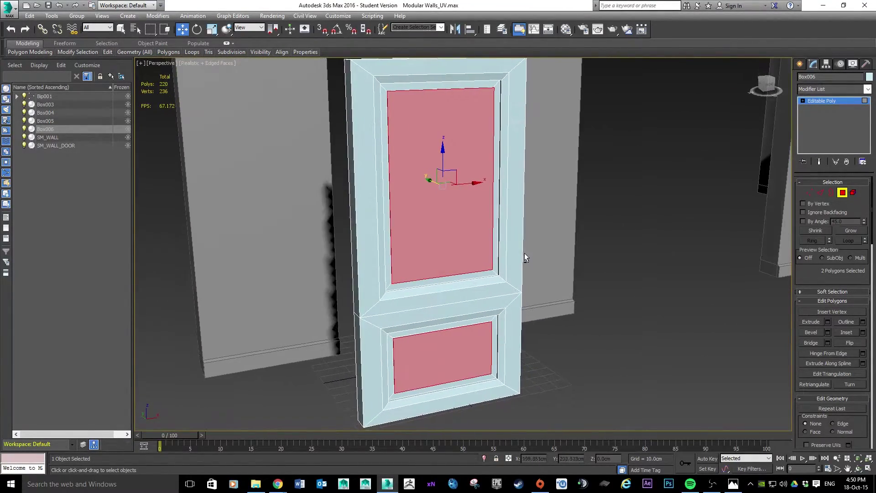
pyautogui.keyDown('ctrl'); pyautogui.click(809, 193); pyautogui.keyUp('ctrl')
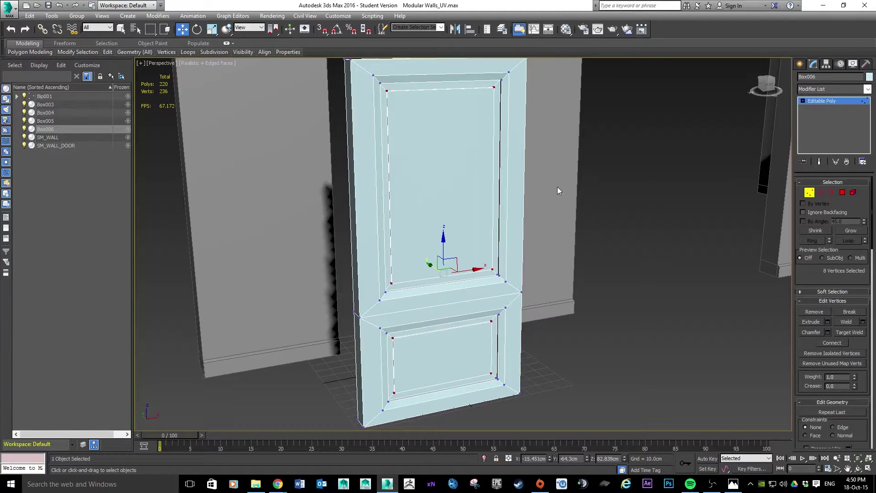
pyautogui.keyDown('alt'); pyautogui.moveTo(566, 198); pyautogui.dragTo(522, 193, button='middle'); pyautogui.keyUp('alt')
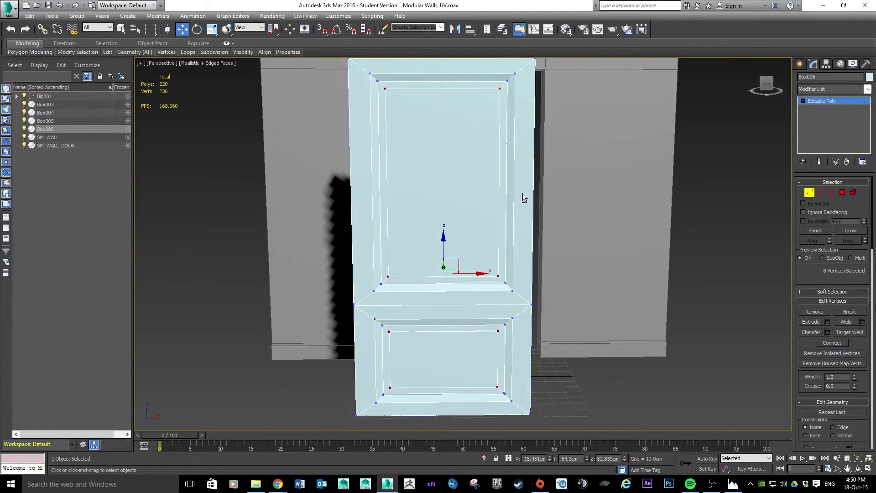
pyautogui.press('r')
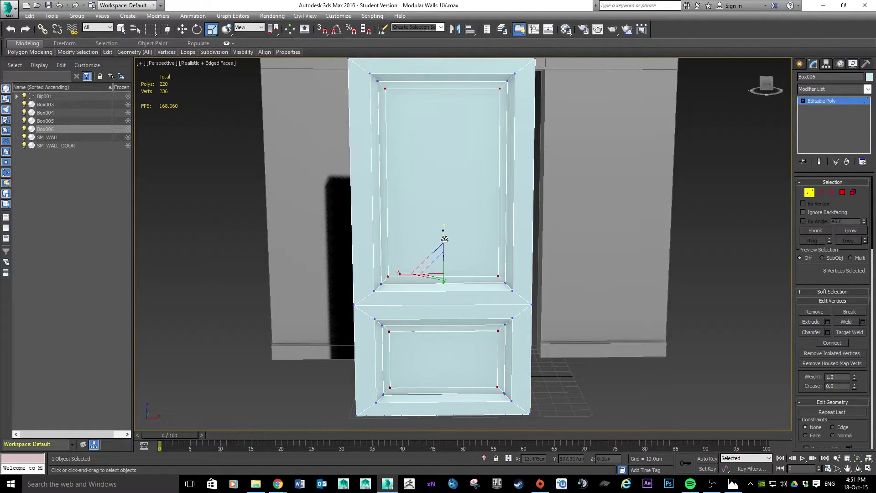
pyautogui.moveTo(444, 239); pyautogui.dragTo(445, 239)
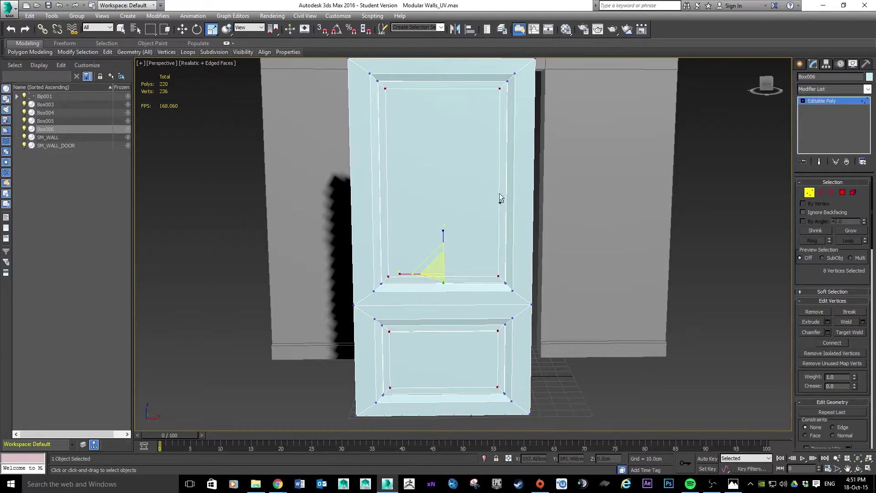
# Step: Try scaling only the upper raised panel polygon inward along Z and X, and undo both scalings
pyautogui.click(843, 193)
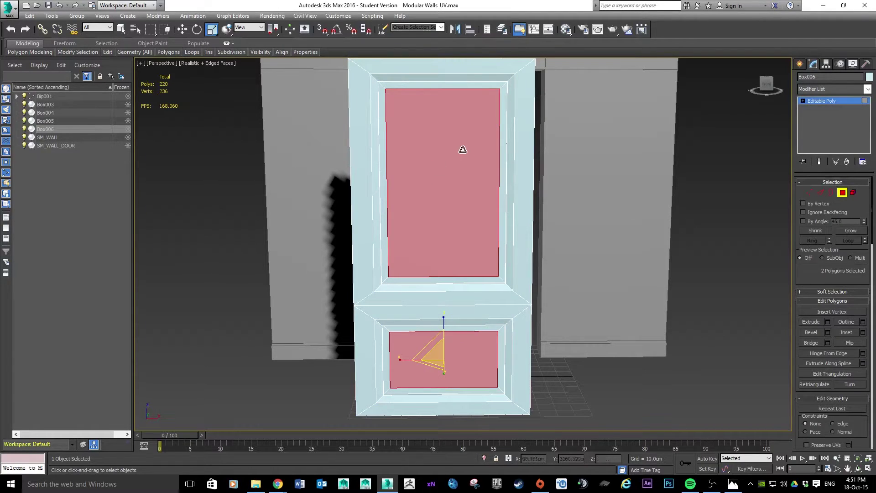
pyautogui.click(672, 382)
pyautogui.click(431, 201)
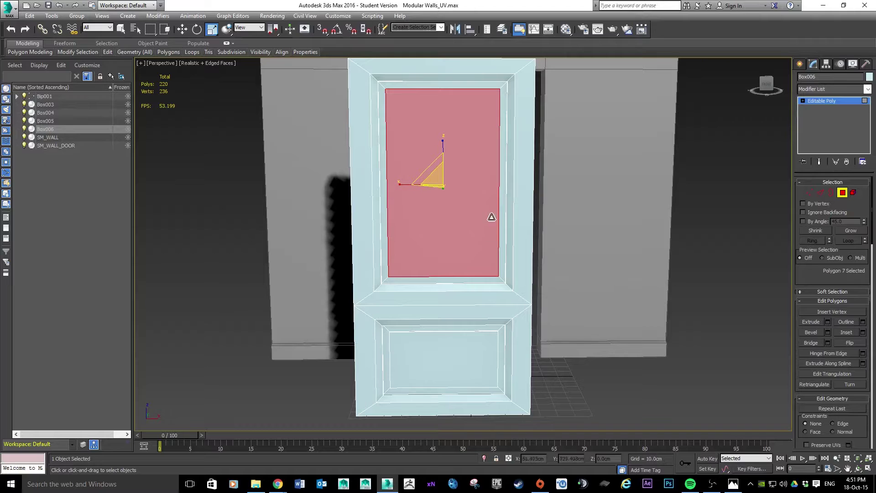
pyautogui.moveTo(443, 145); pyautogui.dragTo(443, 145)
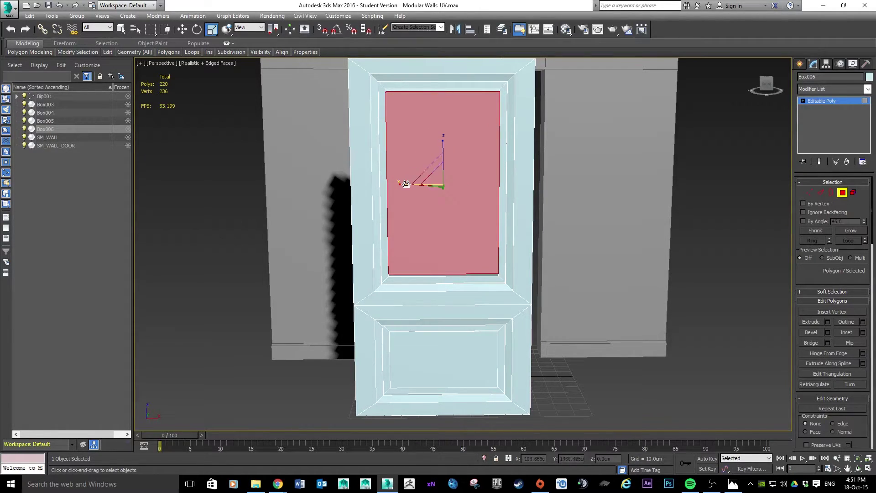
pyautogui.moveTo(407, 184); pyautogui.dragTo(408, 184)
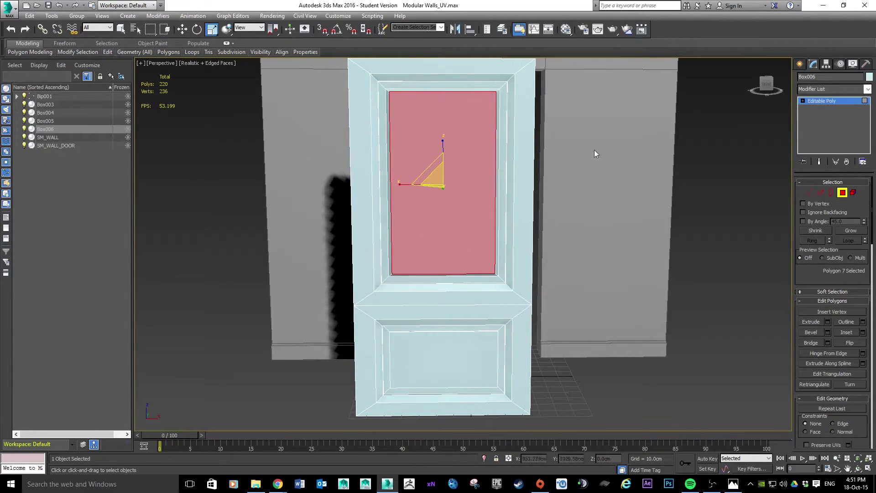
pyautogui.hotkey('ctrl', 'z')
pyautogui.hotkey('ctrl', 'z')
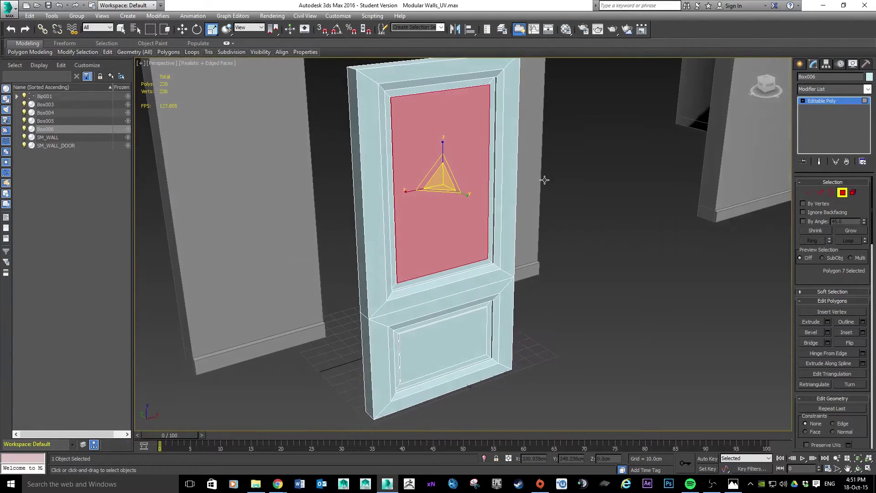
# Step: Scale the upper raised panel polygon slightly inward along Z and X to taper its edges
pyautogui.keyDown('alt'); pyautogui.moveTo(545, 180); pyautogui.dragTo(485, 150, button='middle'); pyautogui.keyUp('alt')
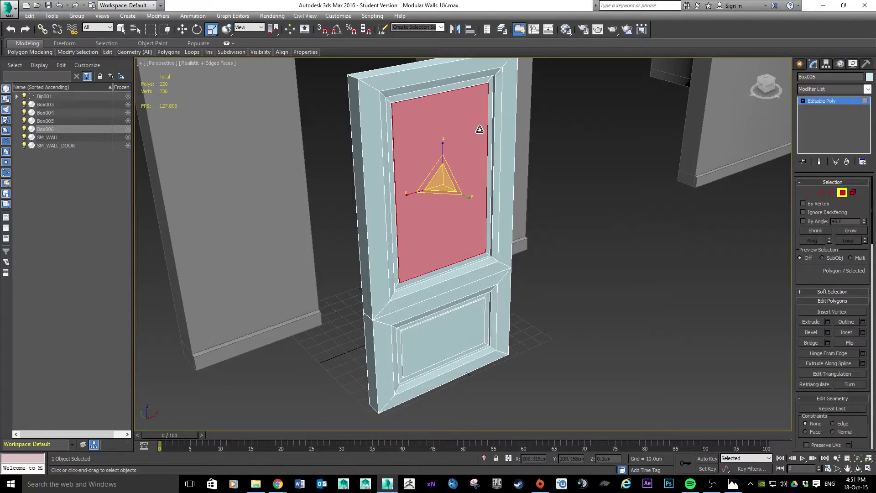
pyautogui.keyDown('alt'); pyautogui.moveTo(464, 179); pyautogui.dragTo(473, 177, button='middle'); pyautogui.keyUp('alt')
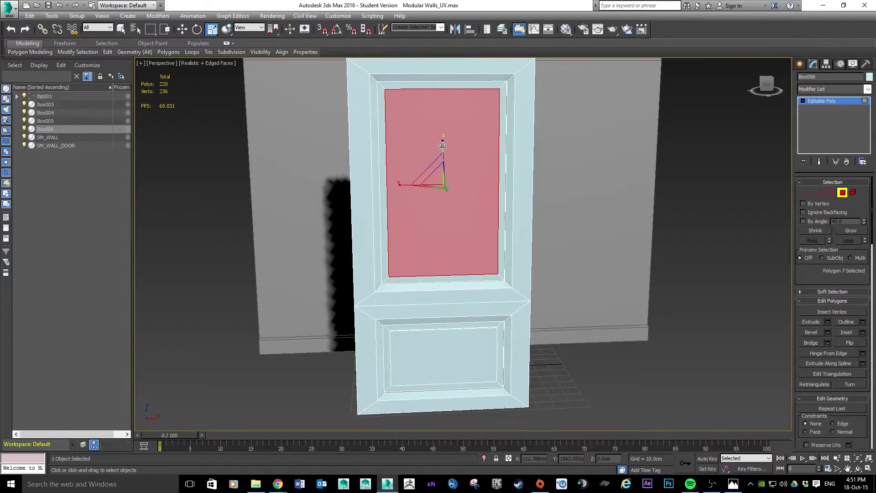
pyautogui.moveTo(442, 145); pyautogui.dragTo(443, 146)
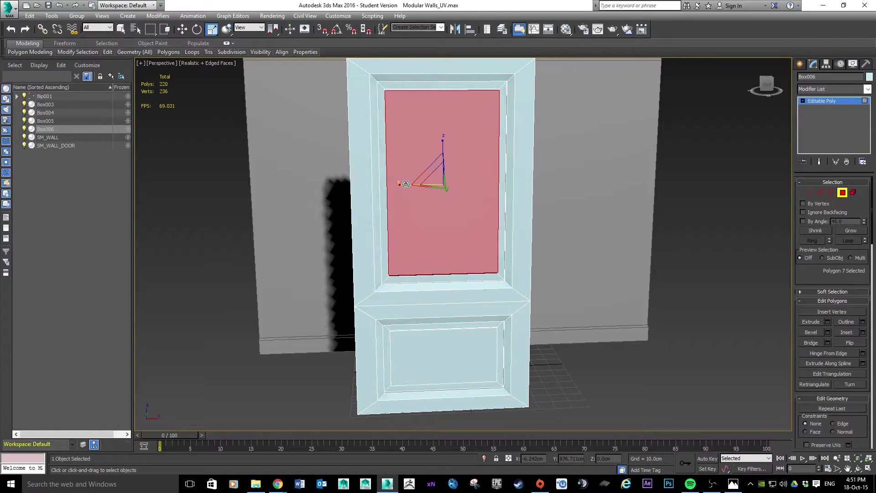
pyautogui.moveTo(406, 183); pyautogui.dragTo(408, 184)
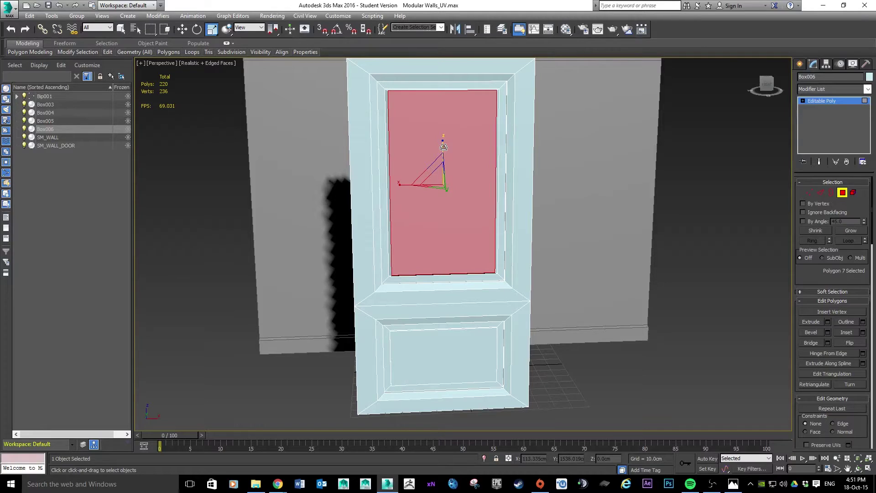
pyautogui.moveTo(443, 147); pyautogui.dragTo(444, 146)
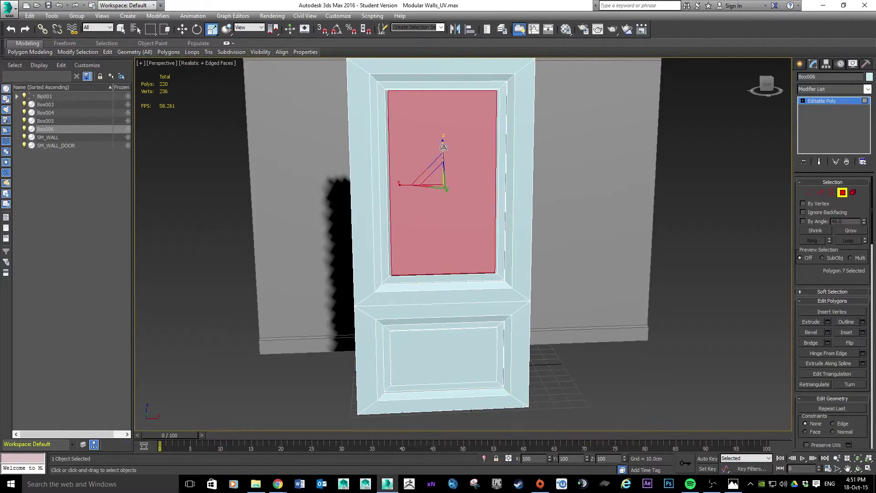
# Step: Undo the upper panel's scaling and the 1 cm extrusion of both inset panel polygons
pyautogui.keyDown('alt'); pyautogui.moveTo(439, 130); pyautogui.dragTo(413, 134, button='middle'); pyautogui.keyUp('alt')
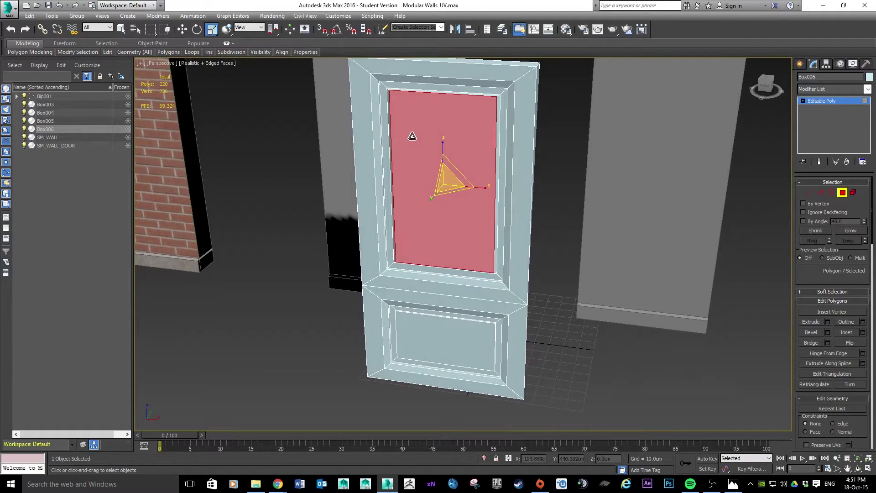
pyautogui.click(553, 252)
pyautogui.hotkey('ctrl', 'z')
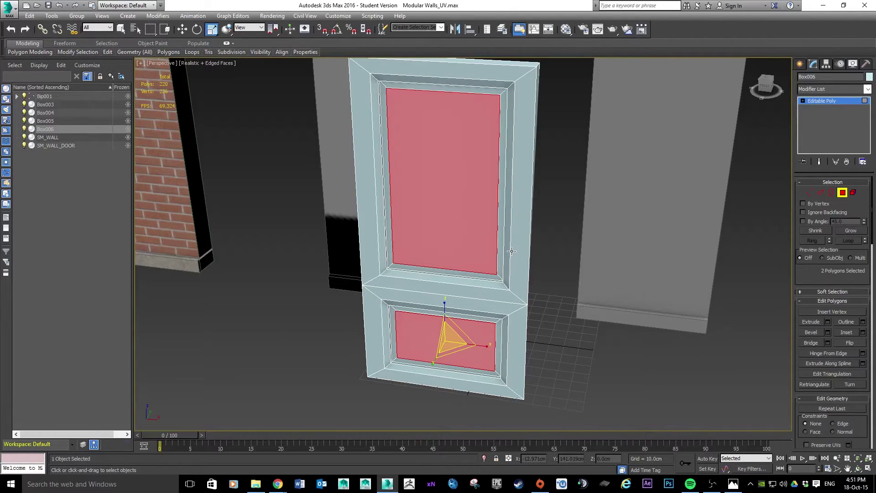
pyautogui.hotkey('ctrl', 'z')
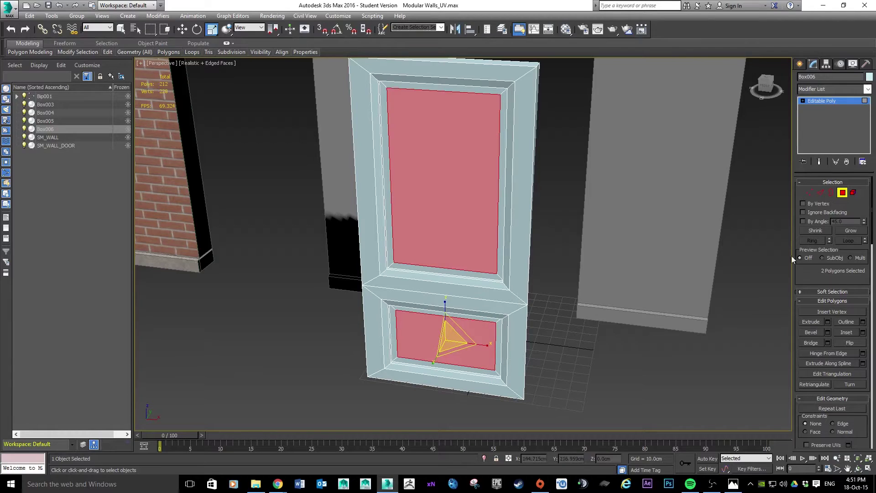
# Step: Extrude the two selected upper and lower panel polygons by 2 cm
pyautogui.click(828, 322)
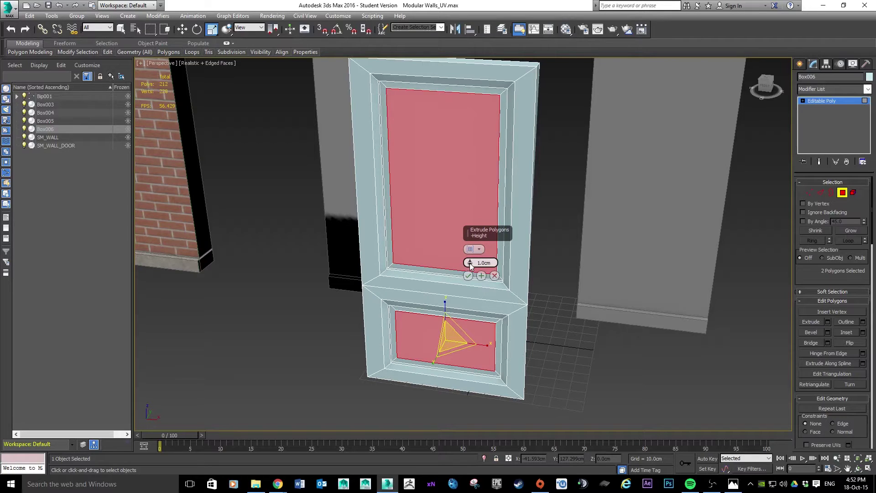
pyautogui.moveTo(470, 265); pyautogui.dragTo(475, 253)
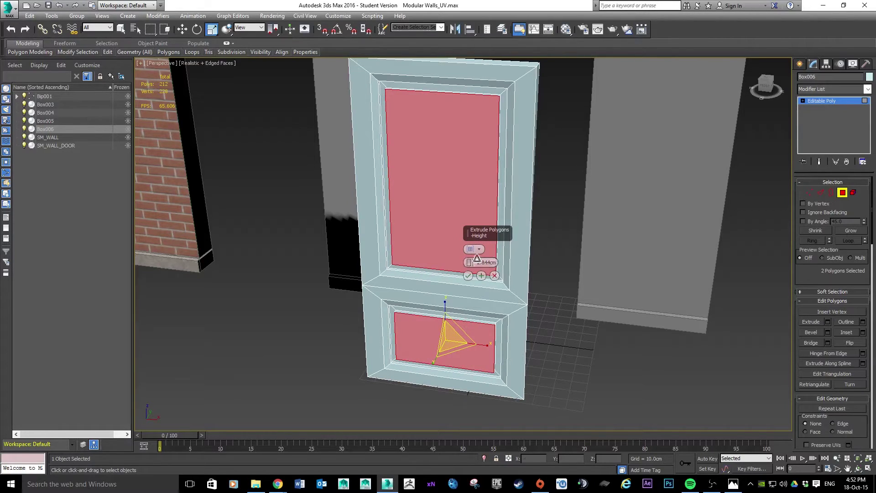
pyautogui.doubleClick(482, 263)
pyautogui.write('2')
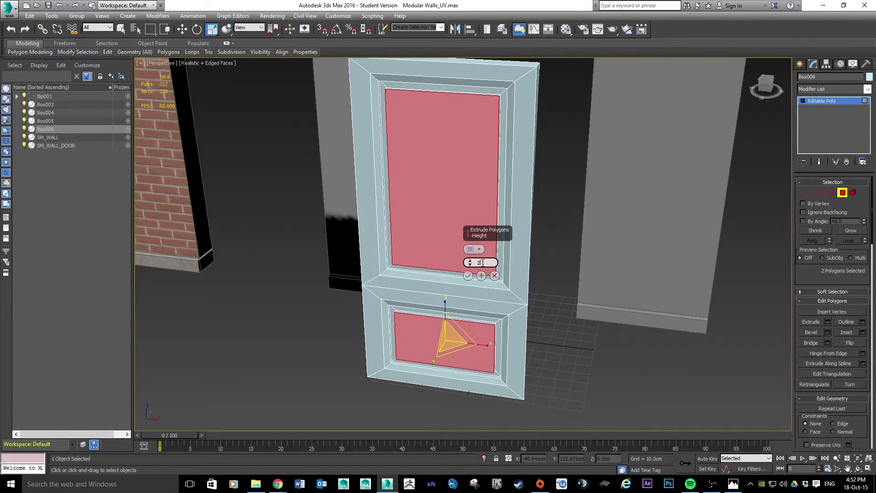
pyautogui.press('Return')
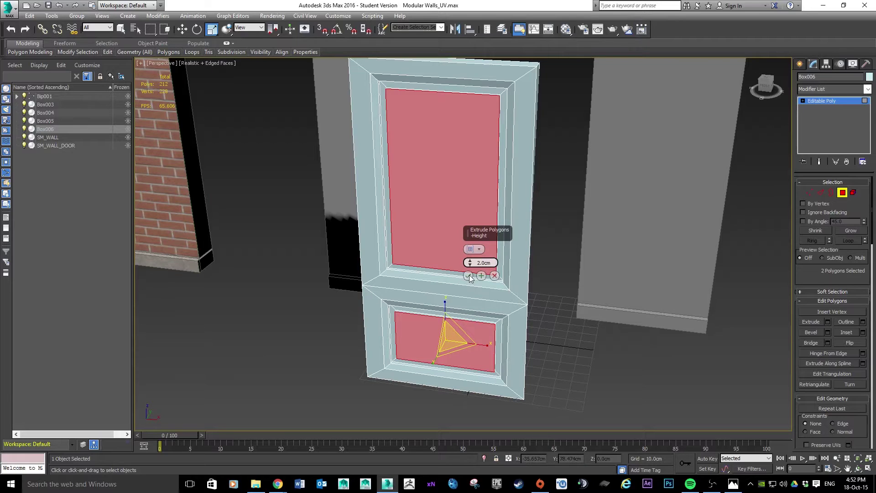
pyautogui.click(469, 276)
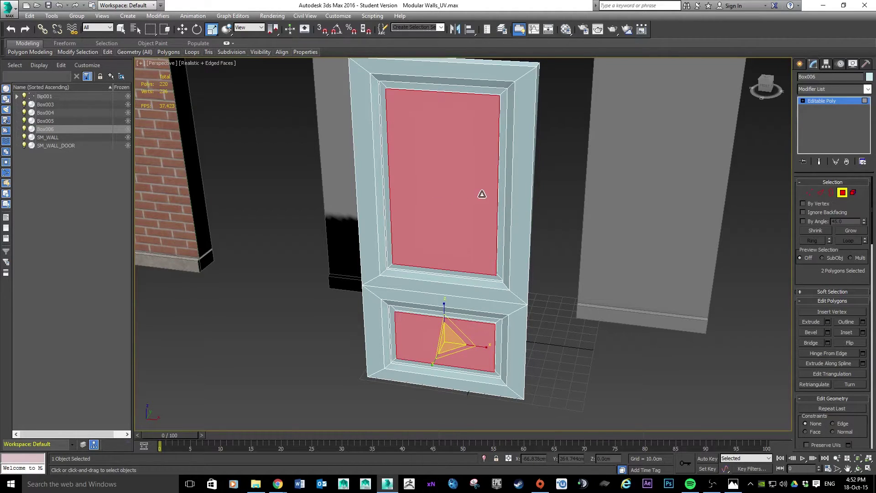
# Step: Scale both raised panel polygons to about 97% in X and Z, narrow them to about 99% in X, and clear the selection
pyautogui.keyDown('alt'); pyautogui.moveTo(461, 184); pyautogui.dragTo(510, 165, button='middle'); pyautogui.keyUp('alt')
pyautogui.moveTo(438, 328); pyautogui.dragTo(440, 329)
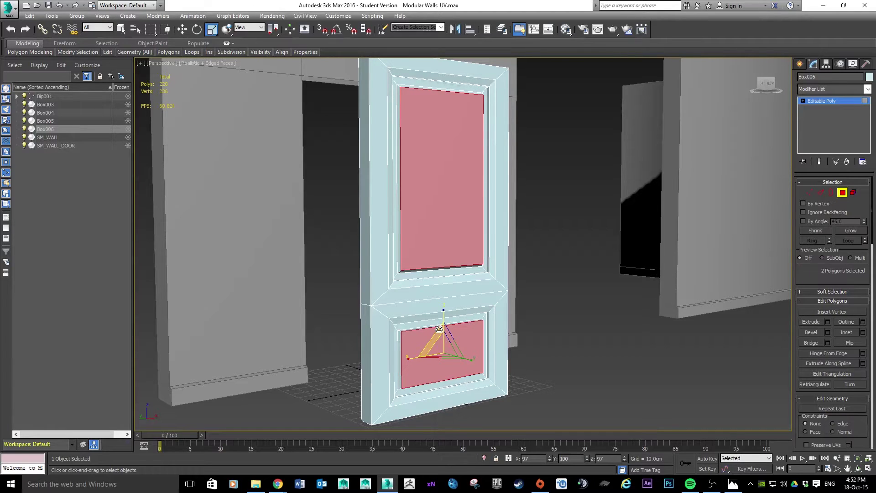
pyautogui.keyDown('alt'); pyautogui.moveTo(593, 223); pyautogui.dragTo(538, 235, button='middle'); pyautogui.keyUp('alt')
pyautogui.moveTo(479, 350); pyautogui.dragTo(479, 350)
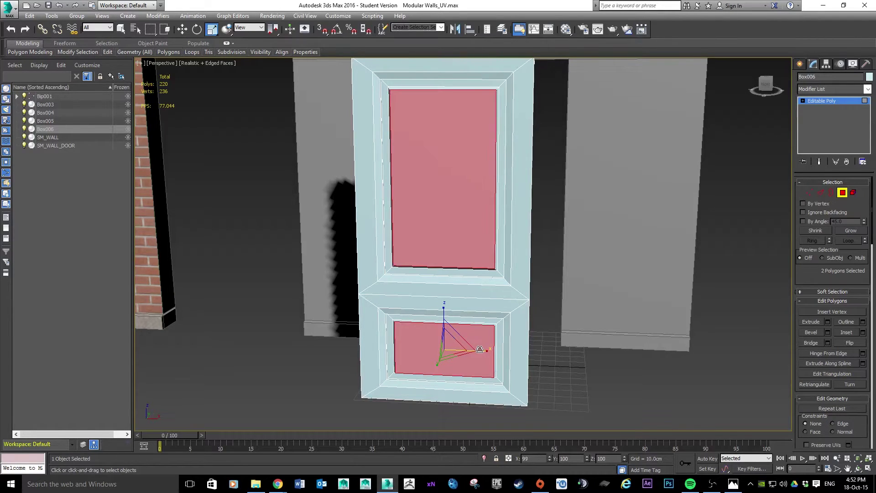
pyautogui.click(598, 371)
# Step: Delete the top border strip and the large upper polygon from the door's back side
pyautogui.keyDown('alt'); pyautogui.moveTo(446, 194); pyautogui.dragTo(626, 207, button='middle'); pyautogui.keyUp('alt')
pyautogui.keyDown('alt'); pyautogui.moveTo(570, 206); pyautogui.dragTo(507, 203, button='middle'); pyautogui.keyUp('alt')
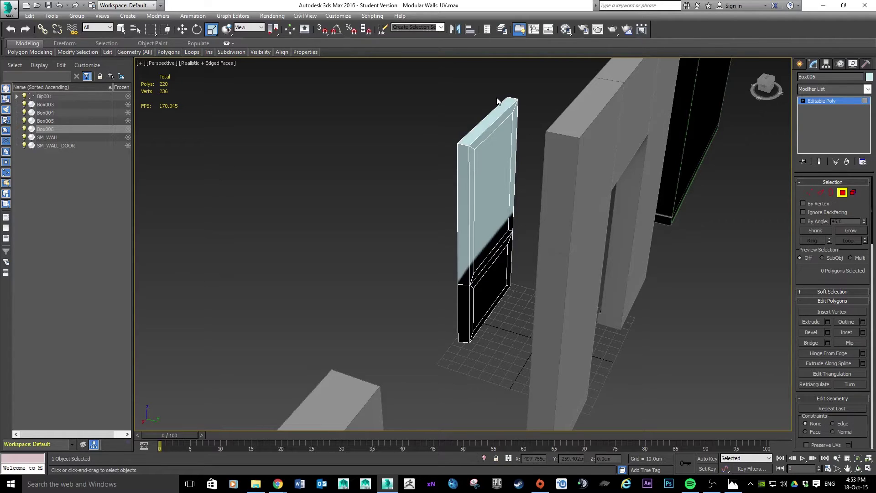
pyautogui.click(492, 130)
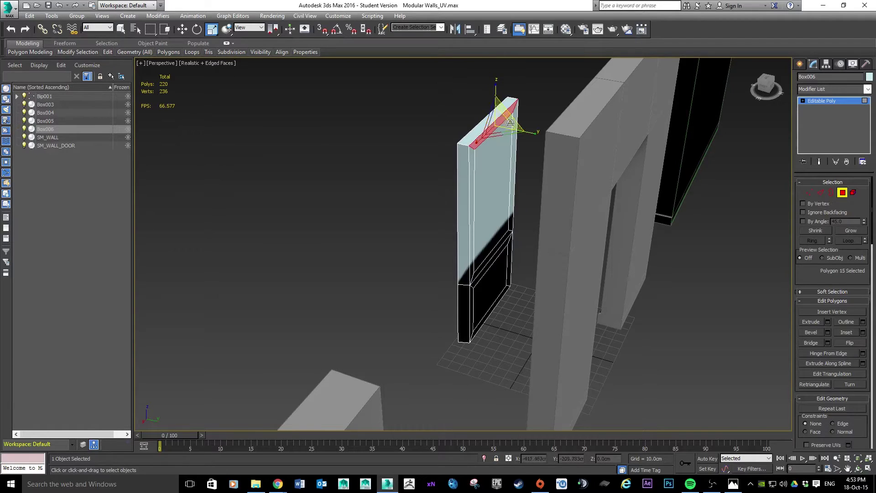
pyautogui.click(497, 159)
pyautogui.press('Delete')
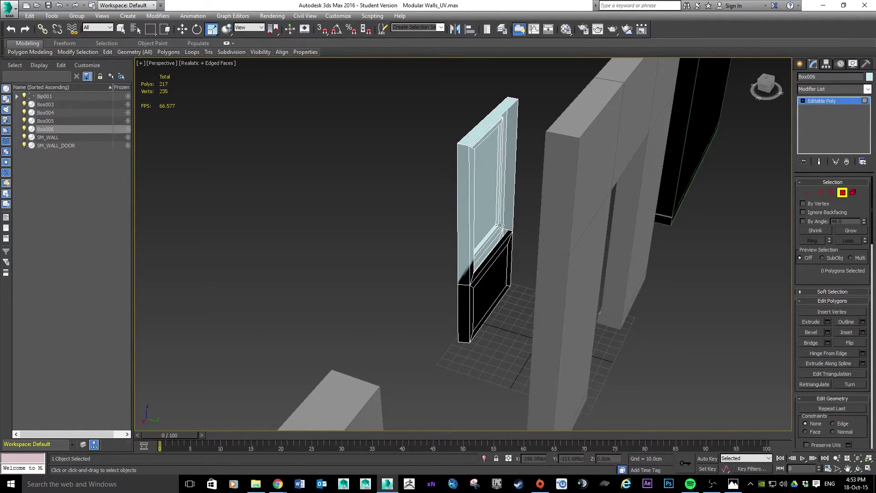
# Step: Delete the large lower polygon and the middle rail strips from the door's back side
pyautogui.click(502, 238)
pyautogui.keyDown('ctrl'); pyautogui.click(497, 274); pyautogui.keyUp('ctrl')
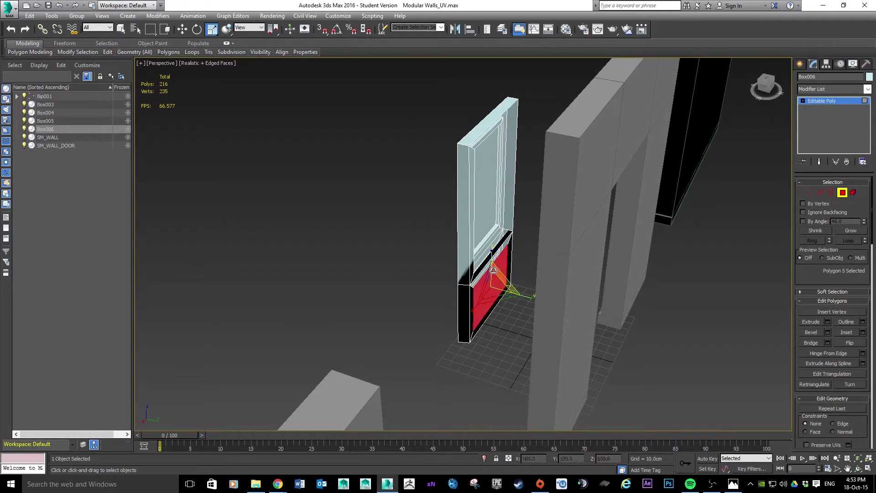
pyautogui.press('Delete')
pyautogui.click(497, 252)
pyautogui.press('Delete')
# Step: Delete the remaining side and bottom border strips from the door's back side
pyautogui.click(474, 269)
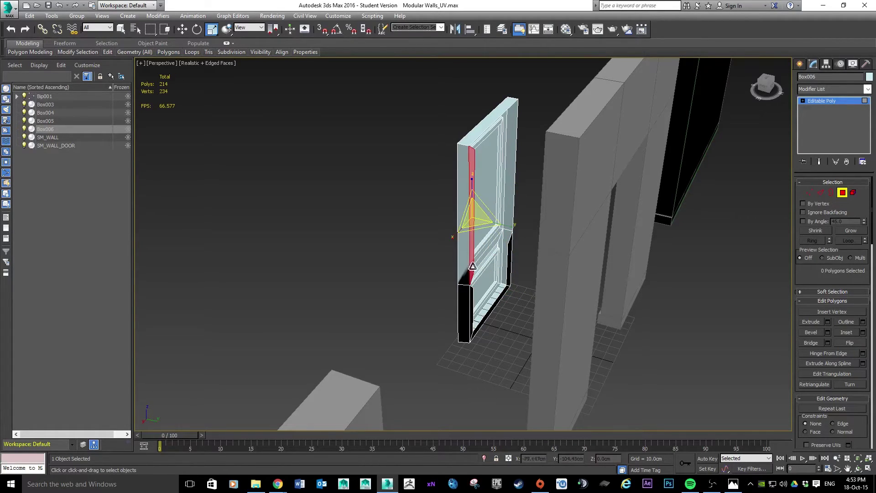
pyautogui.press('Delete')
pyautogui.click(472, 291)
pyautogui.press('Delete')
pyautogui.click(508, 245)
pyautogui.press('Delete')
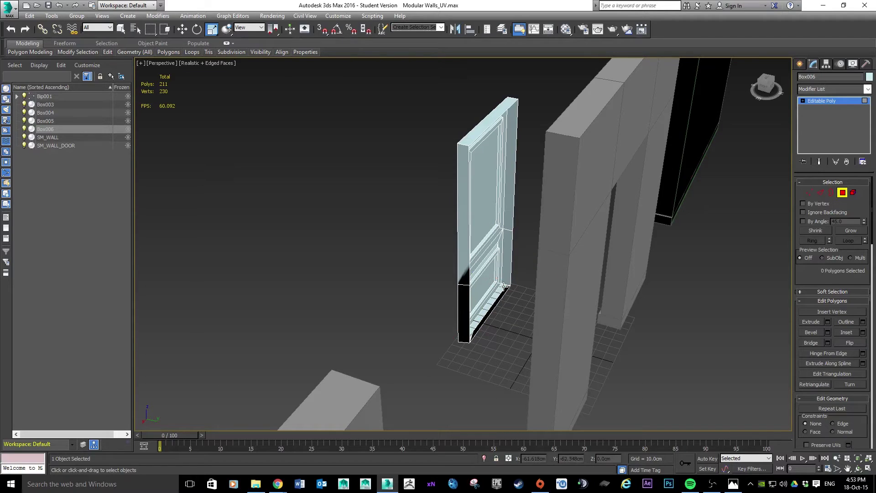
pyautogui.click(503, 292)
pyautogui.press('Delete')
# Step: Edit only the door's pivot and, with 3D snapping on, move it onto the bottom corner vertex at the open back edge
pyautogui.keyDown('alt'); pyautogui.moveTo(522, 182); pyautogui.dragTo(361, 167, button='middle'); pyautogui.keyUp('alt')
pyautogui.scroll(5, 443, 182)
pyautogui.scroll(-3, 498, 193)
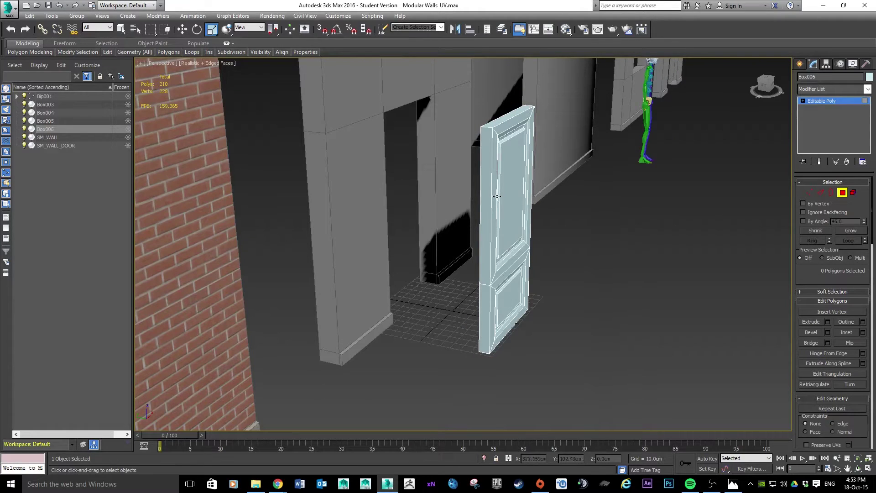
pyautogui.click(826, 64)
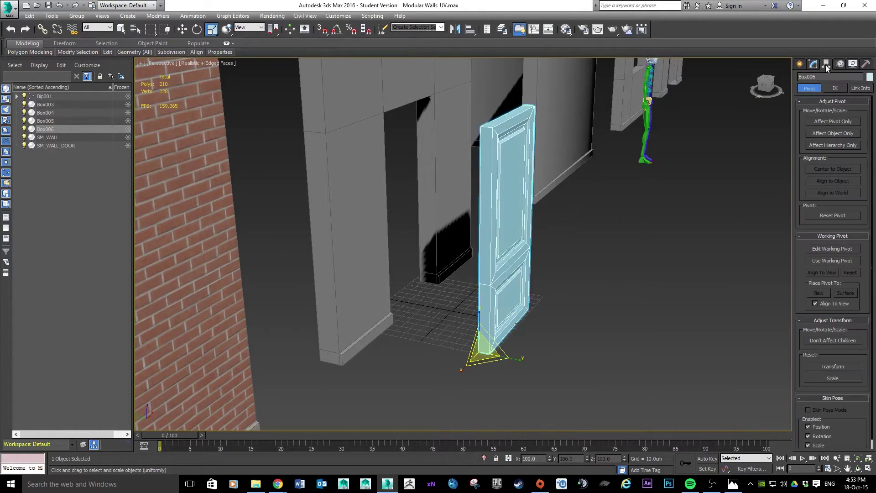
pyautogui.click(828, 122)
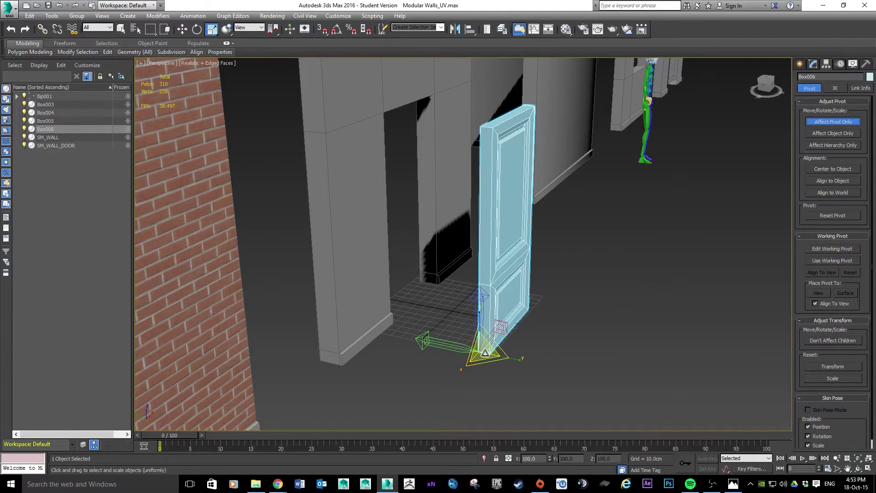
pyautogui.moveTo(484, 352); pyautogui.dragTo(486, 343)
pyautogui.press('w')
pyautogui.hotkey('ctrl', 'z')
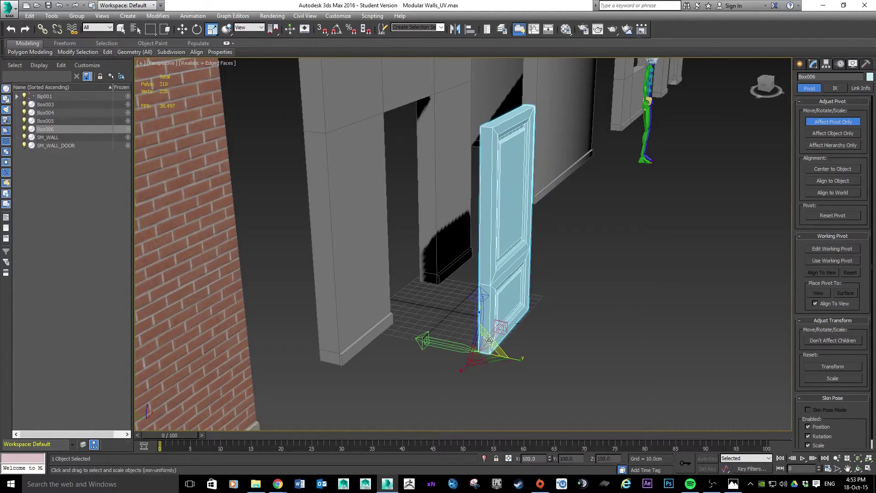
pyautogui.click(321, 28)
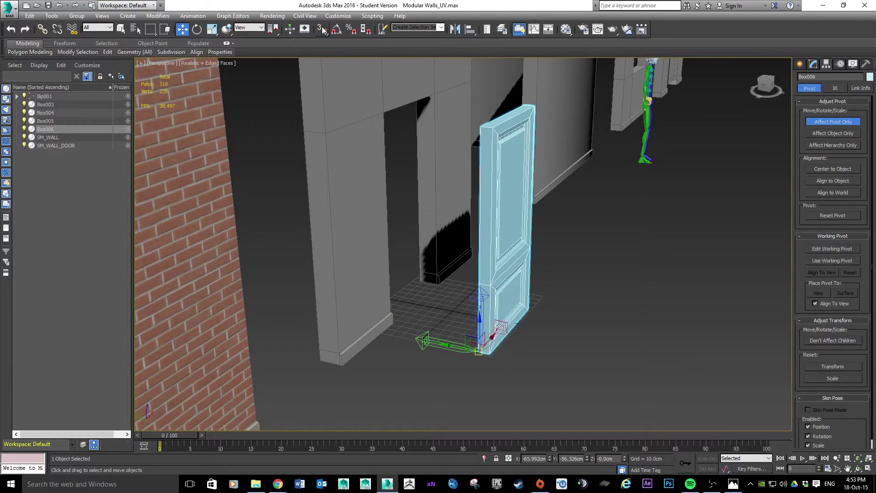
pyautogui.moveTo(477, 349)
pyautogui.mouseDown()
pyautogui.moveTo(480, 122)
pyautogui.moveTo(478, 351)
pyautogui.mouseUp()
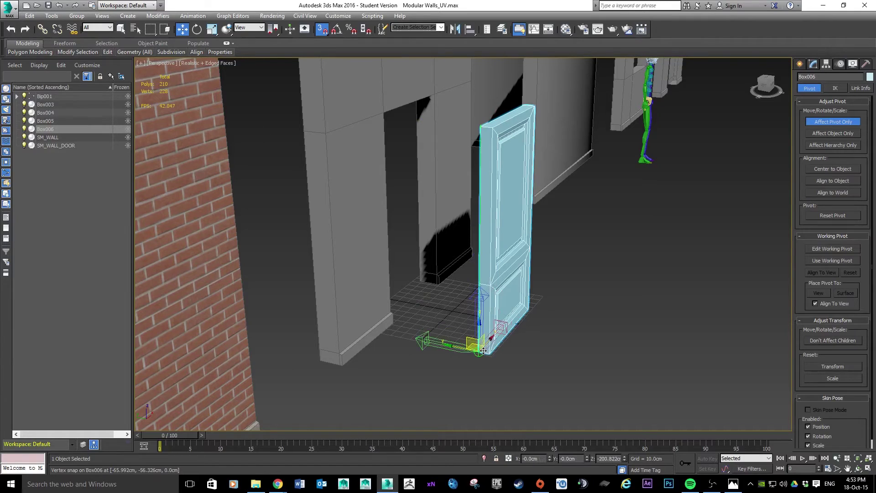
pyautogui.click(601, 274)
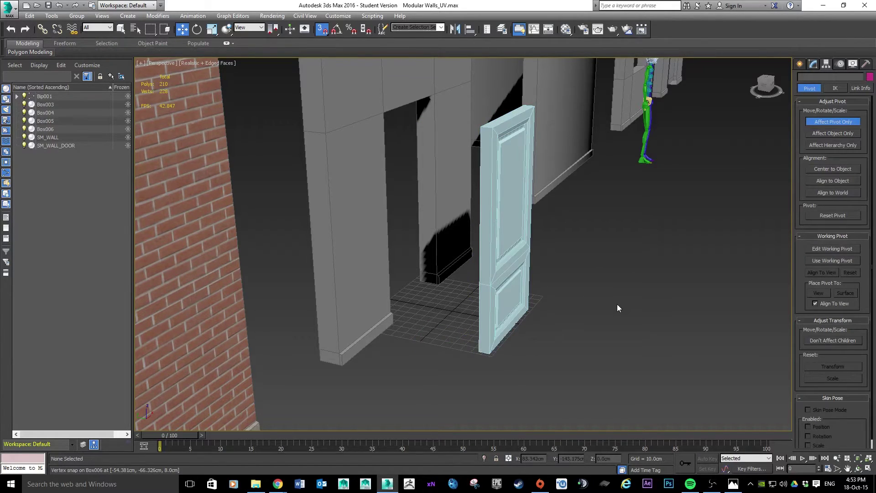
# Step: Mirror the door half across the Y axis as a copy with a 0 cm offset
pyautogui.scroll(2, 617, 304)
pyautogui.scroll(-2, 618, 304)
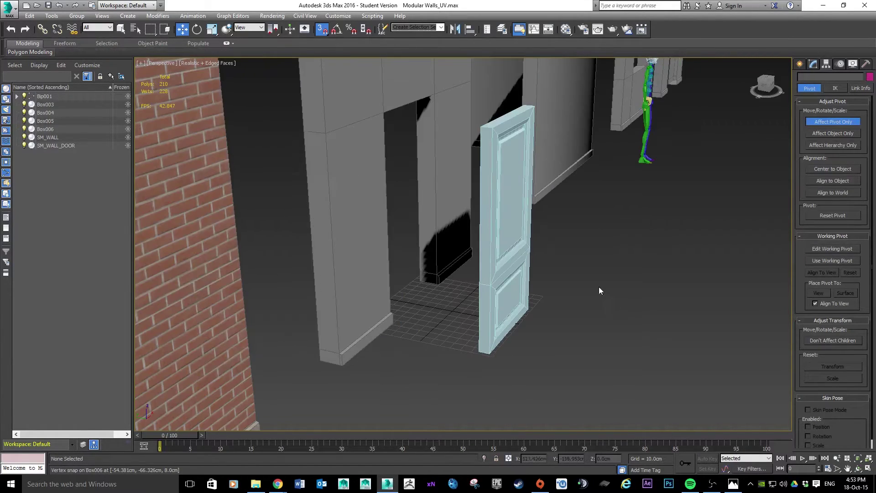
pyautogui.click(504, 169)
pyautogui.scroll(3, 603, 247)
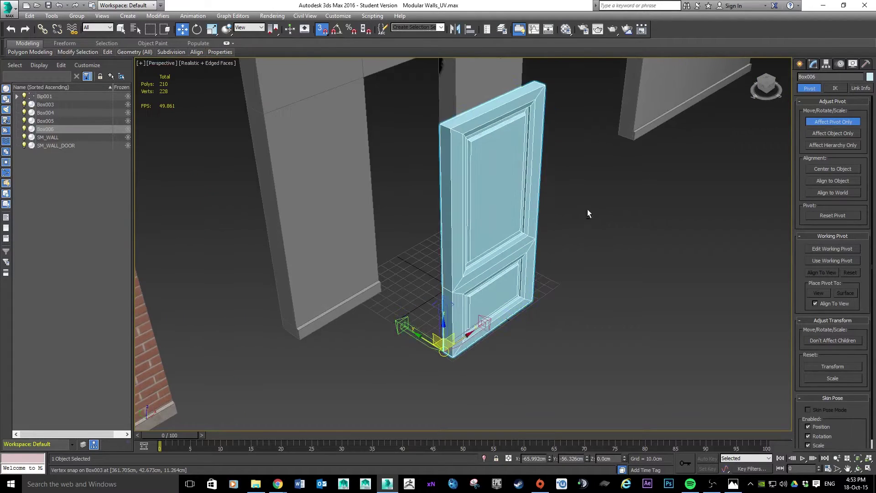
pyautogui.click(455, 30)
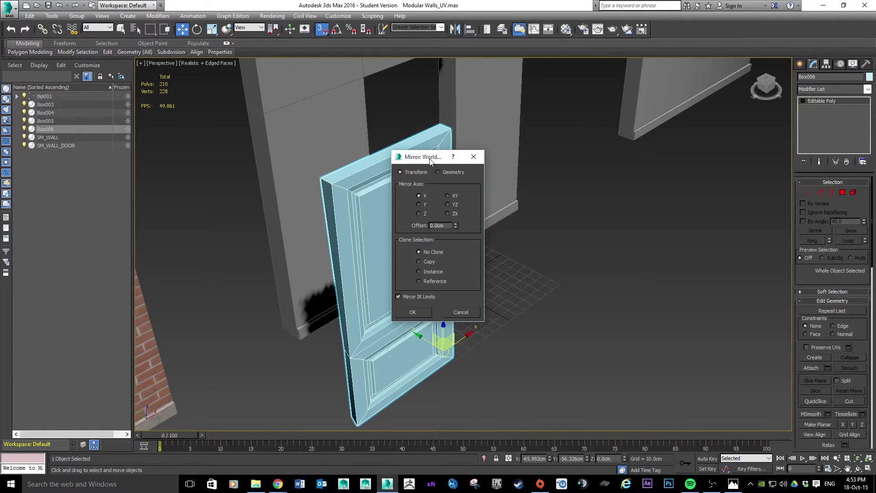
pyautogui.click(419, 204)
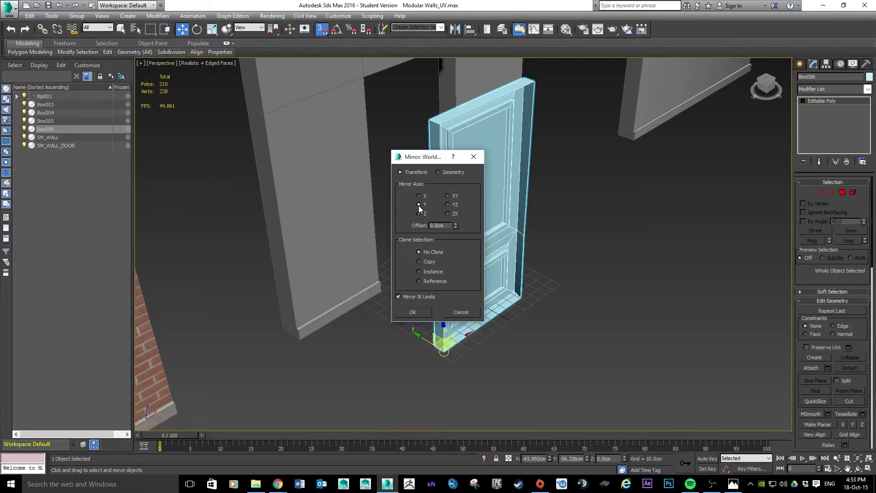
pyautogui.click(419, 261)
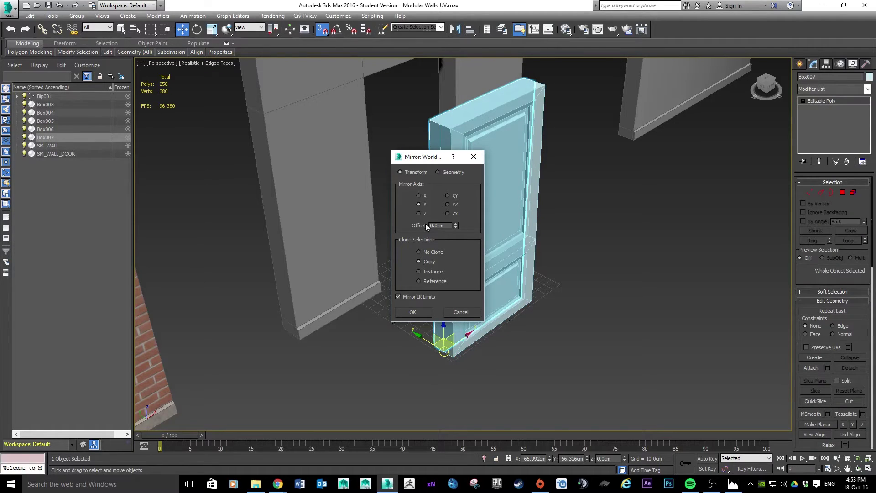
pyautogui.moveTo(426, 160); pyautogui.dragTo(657, 105)
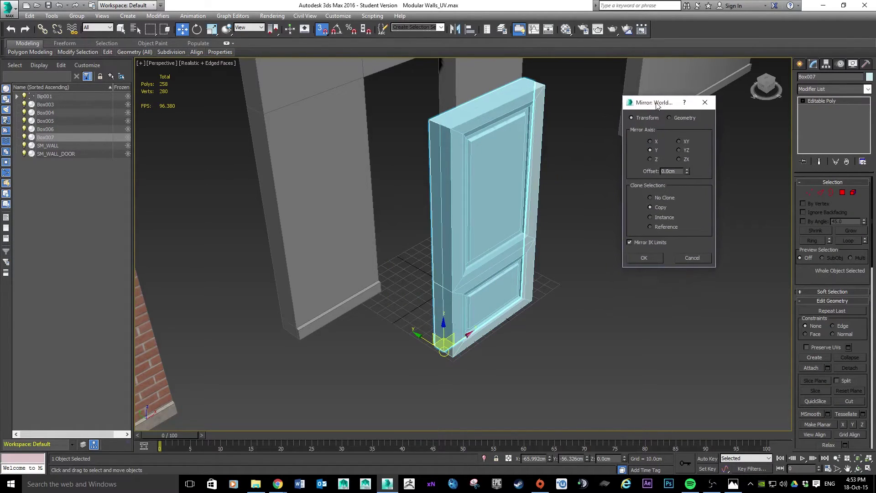
pyautogui.click(484, 149)
pyautogui.click(646, 257)
# Step: Check the two door halves by selecting each in turn, and undo the mirrored copy
pyautogui.keyDown('alt'); pyautogui.moveTo(647, 258); pyautogui.dragTo(622, 215, button='middle'); pyautogui.keyUp('alt')
pyautogui.click(477, 155)
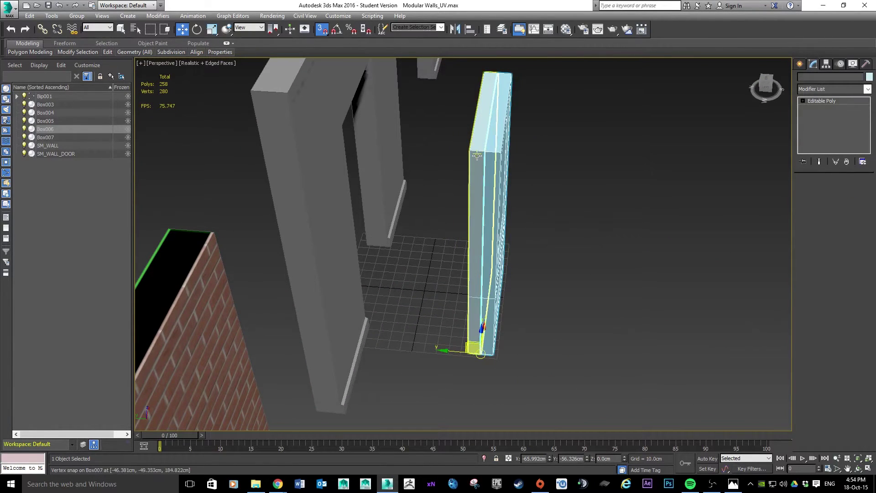
pyautogui.click(545, 214)
pyautogui.click(481, 151)
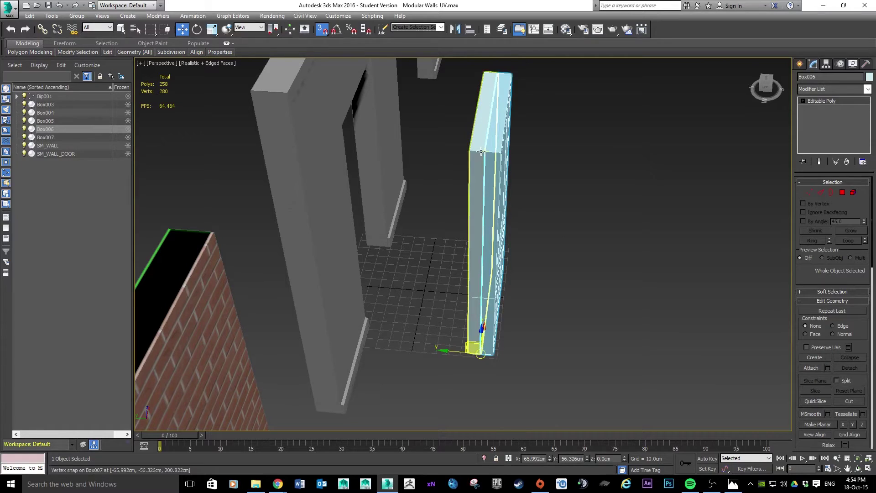
pyautogui.click(507, 156)
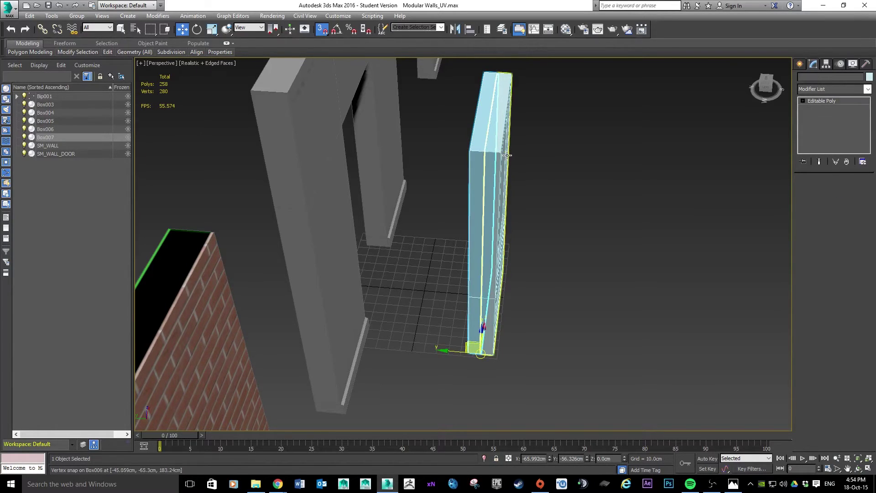
pyautogui.click(492, 157)
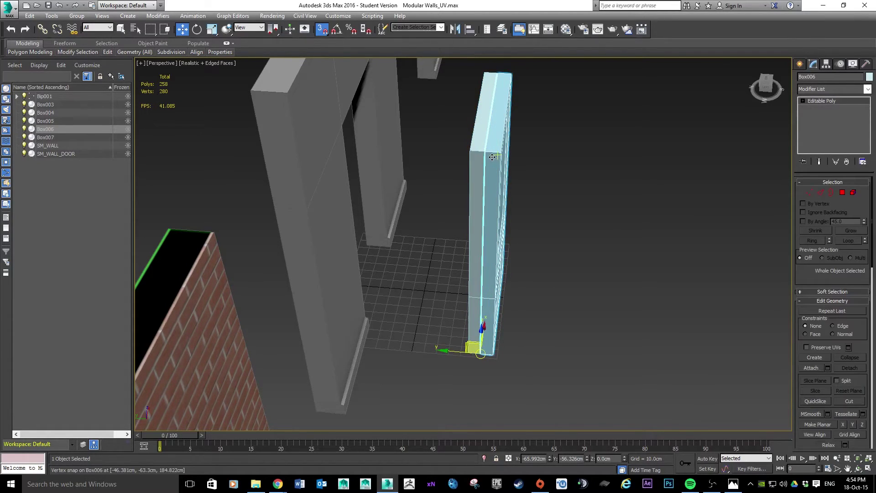
pyautogui.click(476, 156)
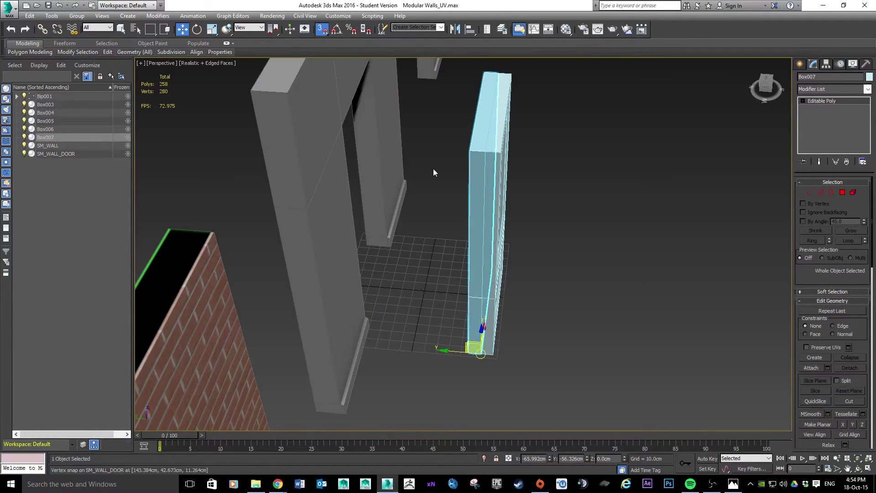
pyautogui.click(493, 203)
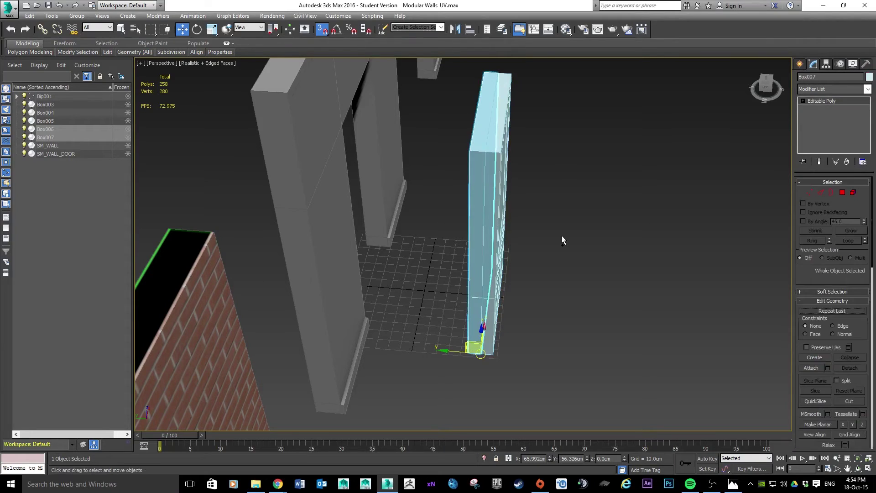
pyautogui.hotkey('ctrl', 'z')
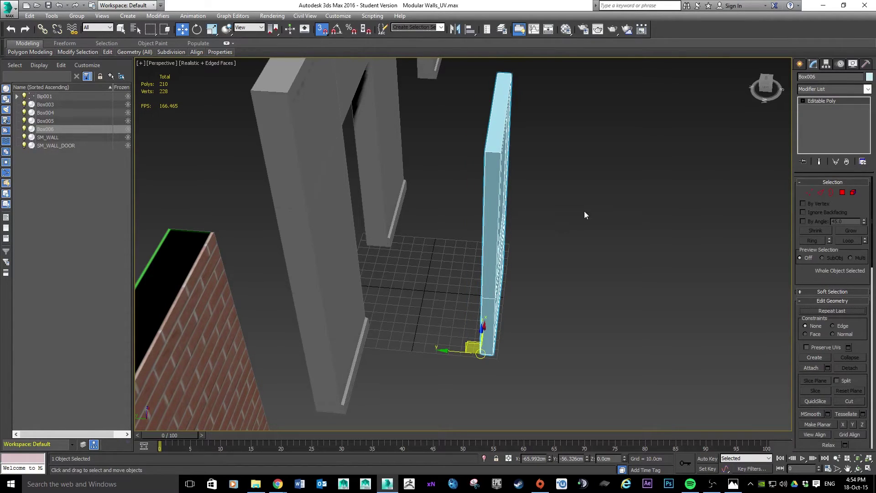
# Step: Add a Symmetry modifier to the door half, mirrored on the Y axis with Flip enabled
pyautogui.keyDown('alt'); pyautogui.moveTo(611, 170); pyautogui.dragTo(587, 166, button='middle'); pyautogui.keyUp('alt')
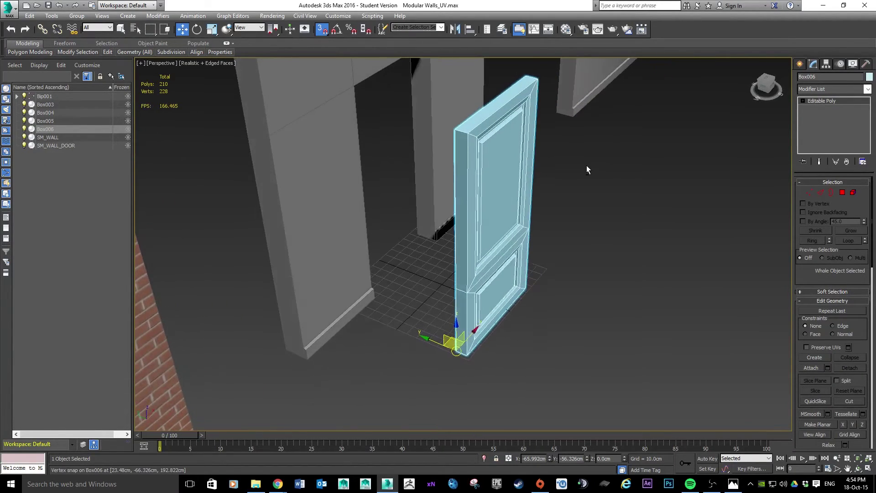
pyautogui.click(825, 88)
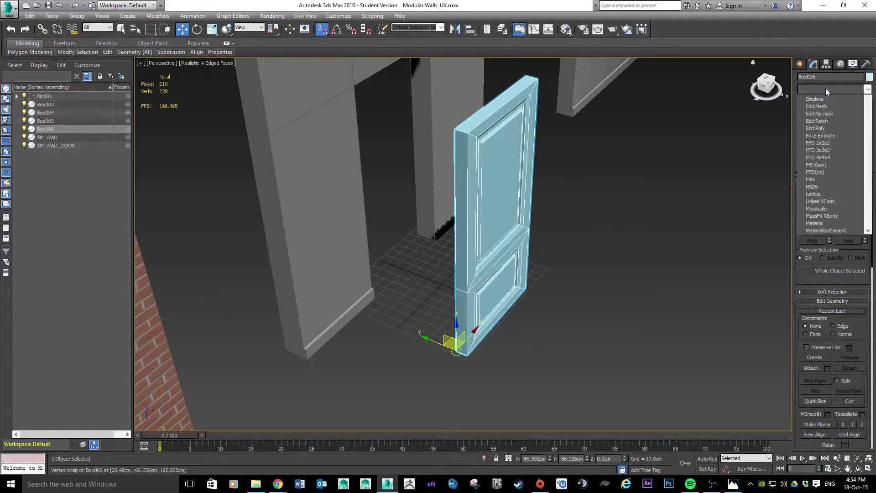
pyautogui.write('sym')
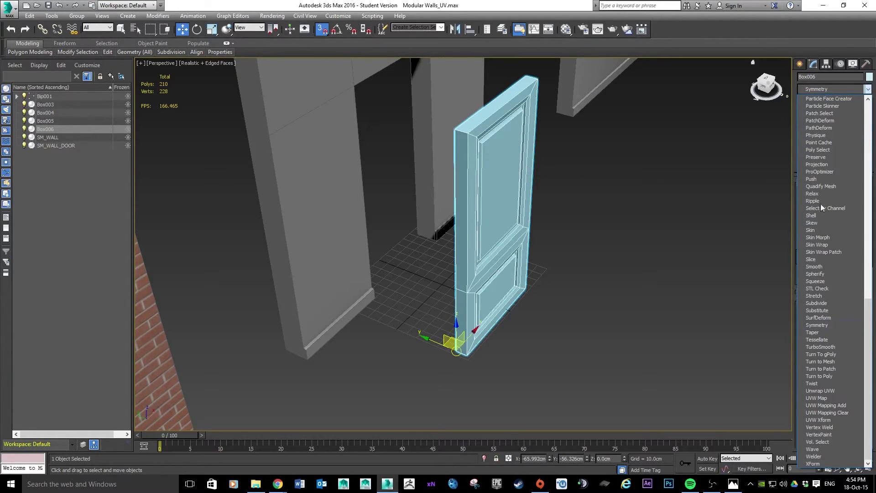
pyautogui.click(819, 325)
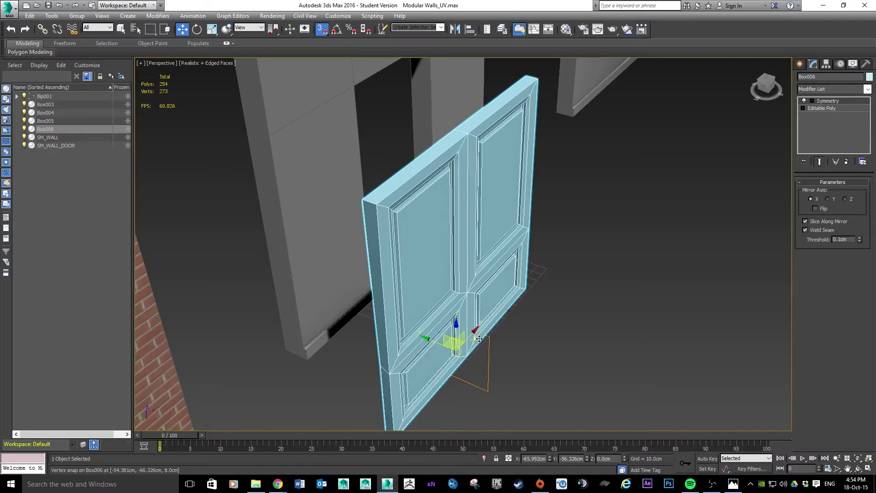
pyautogui.click(829, 199)
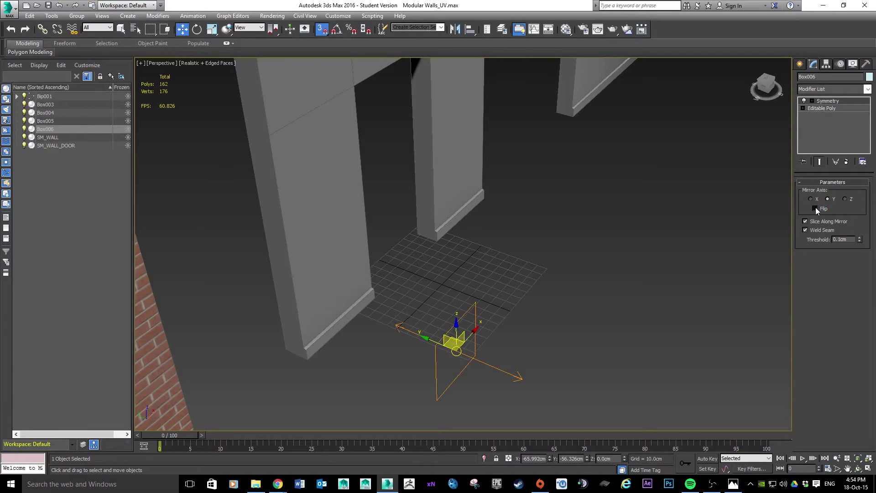
pyautogui.click(815, 208)
pyautogui.click(815, 208)
pyautogui.click(815, 209)
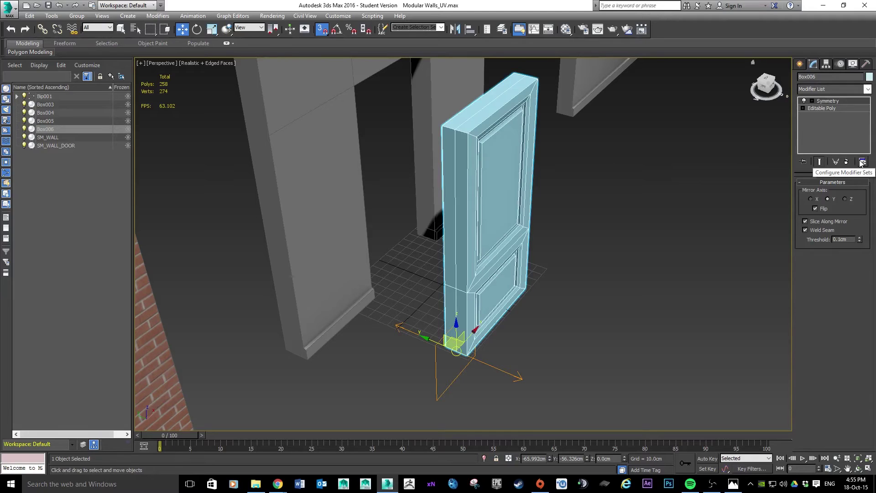
# Step: Turn off snapping and move the Symmetry mirror plane along Y to about -61.9 cm to make the door thinner
pyautogui.click(812, 101)
pyautogui.click(829, 108)
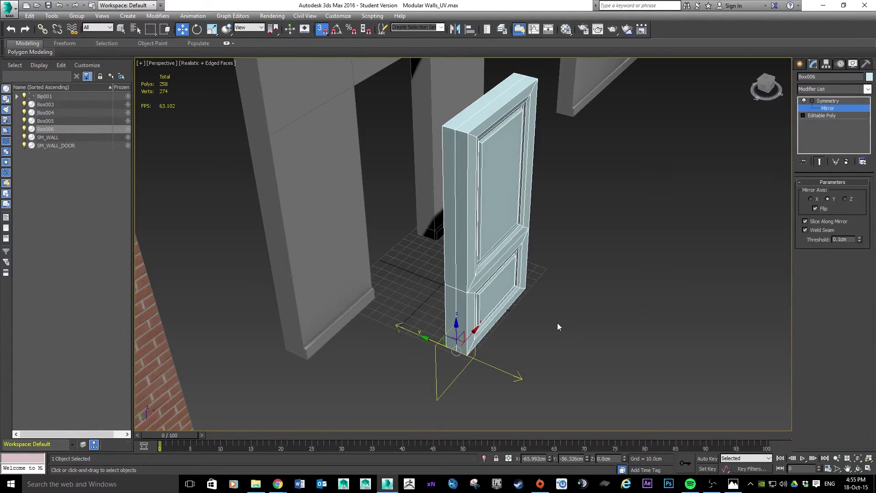
pyautogui.moveTo(435, 341)
pyautogui.mouseDown()
pyautogui.moveTo(426, 338)
pyautogui.moveTo(450, 342)
pyautogui.mouseUp()
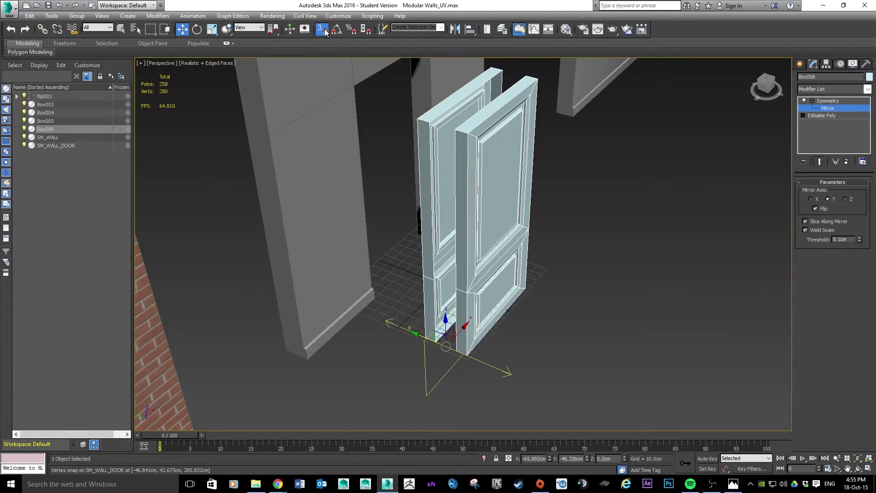
pyautogui.press('s')
pyautogui.moveTo(423, 337); pyautogui.dragTo(442, 340)
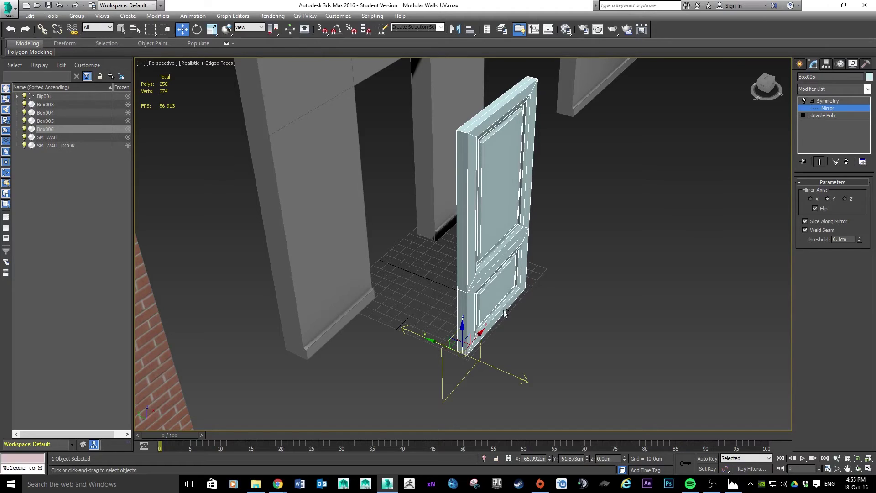
# Step: Convert the symmetrical door to an Editable Poly
pyautogui.rightClick(502, 139)
pyautogui.moveTo(534, 231)
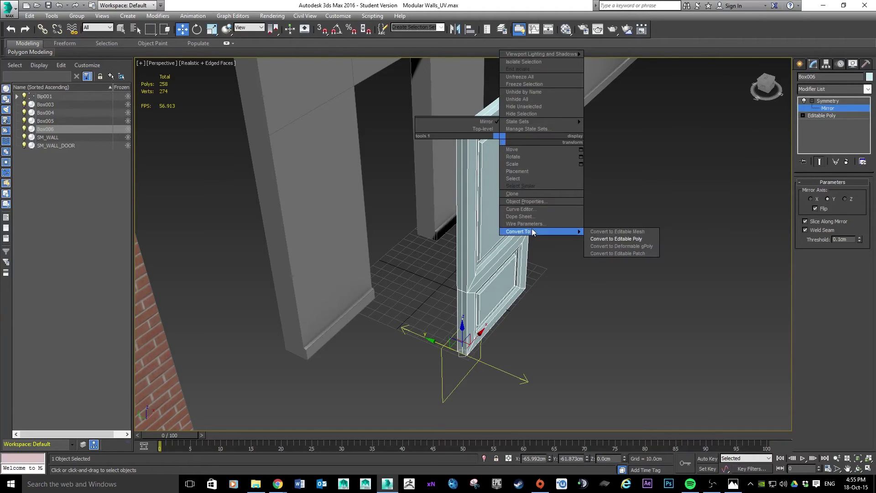
pyautogui.click(614, 239)
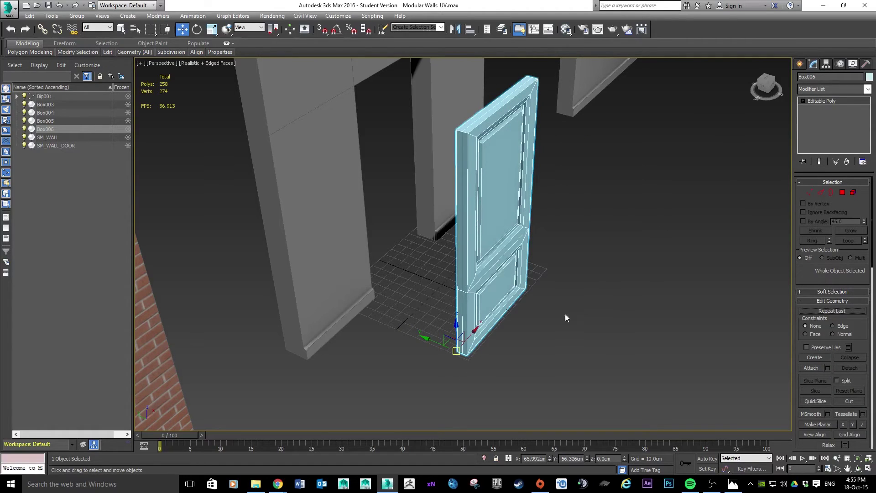
# Step: Edit only the door's pivot and, with 3D snapping on, place it on the bottom corner vertex at the door's back edge
pyautogui.scroll(5, 525, 327)
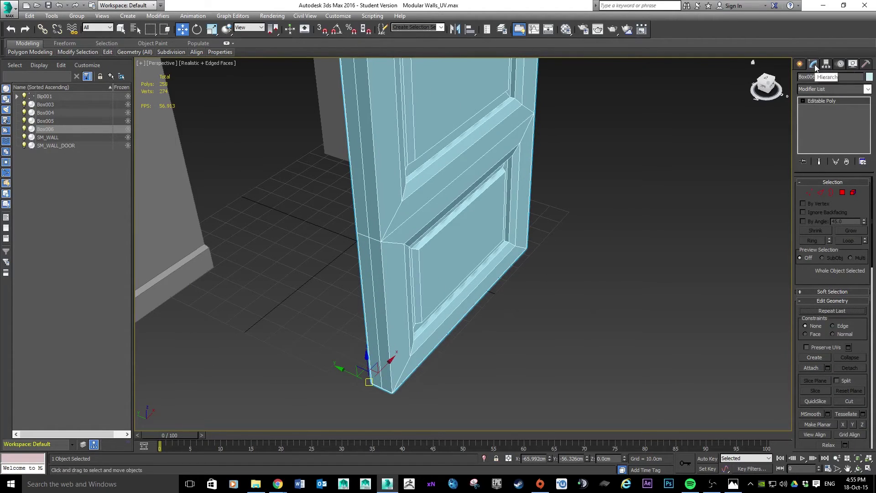
pyautogui.click(827, 64)
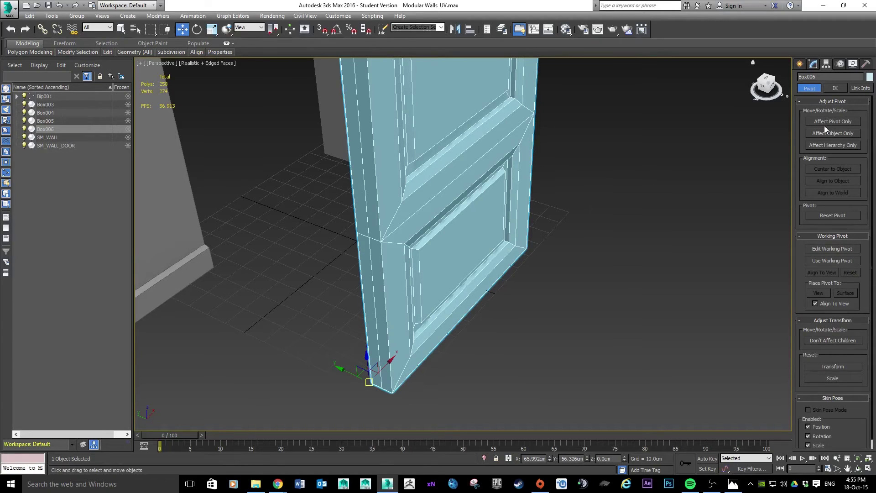
pyautogui.click(825, 123)
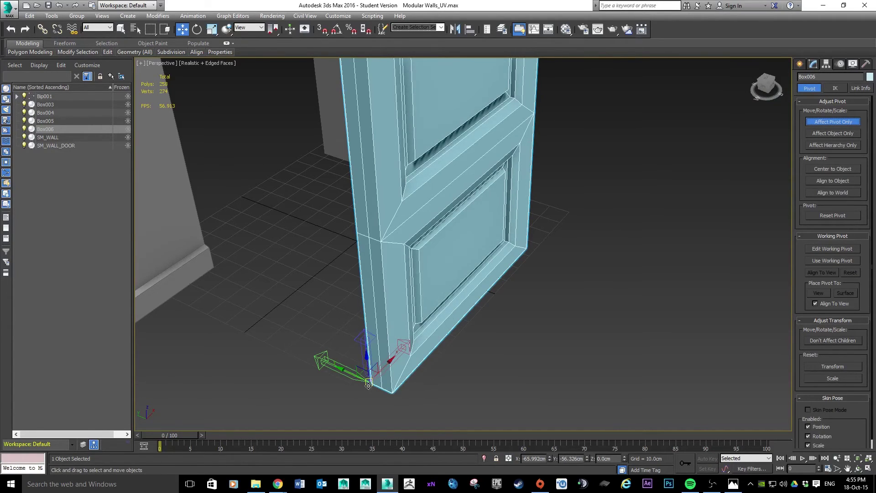
pyautogui.moveTo(369, 385); pyautogui.dragTo(326, 357)
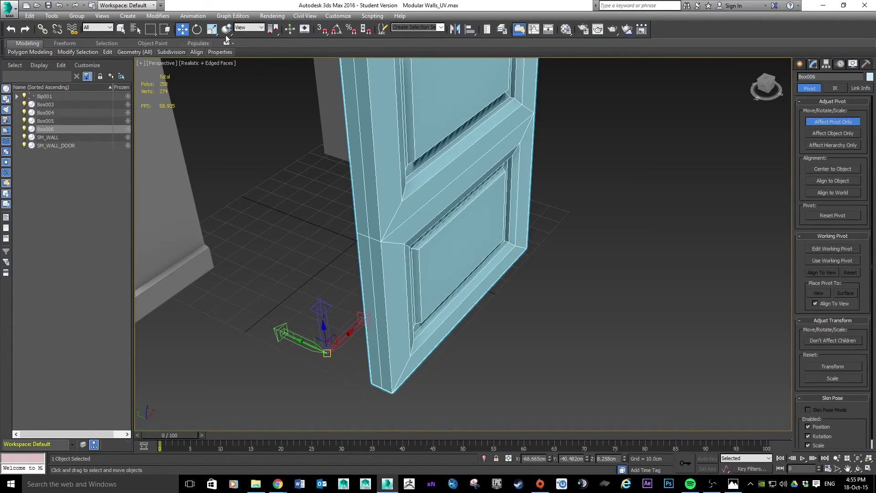
pyautogui.click(322, 29)
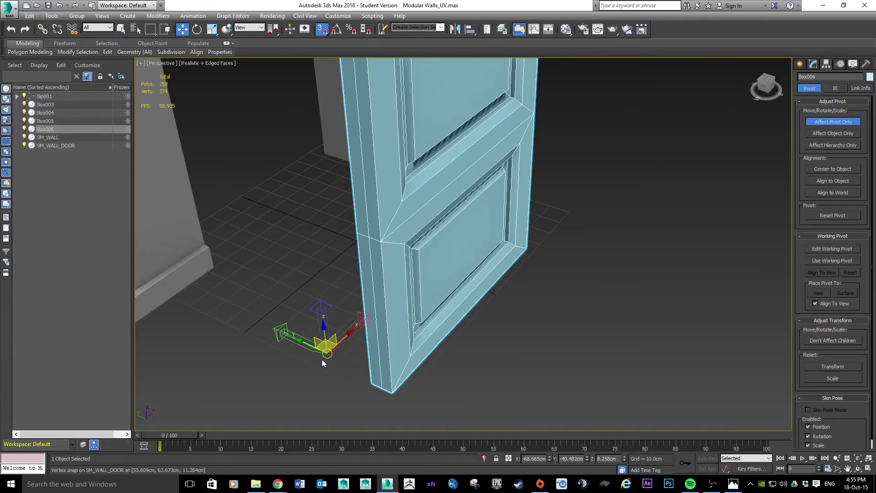
pyautogui.moveTo(322, 361); pyautogui.dragTo(371, 388)
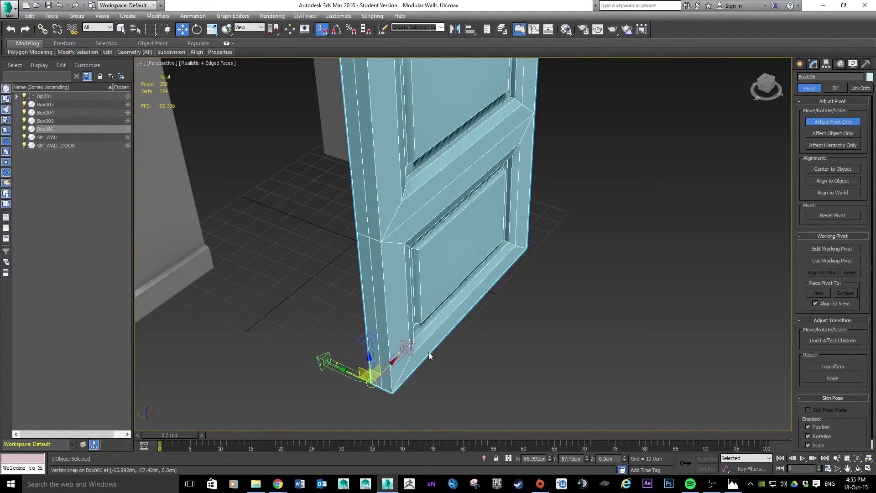
pyautogui.click(831, 121)
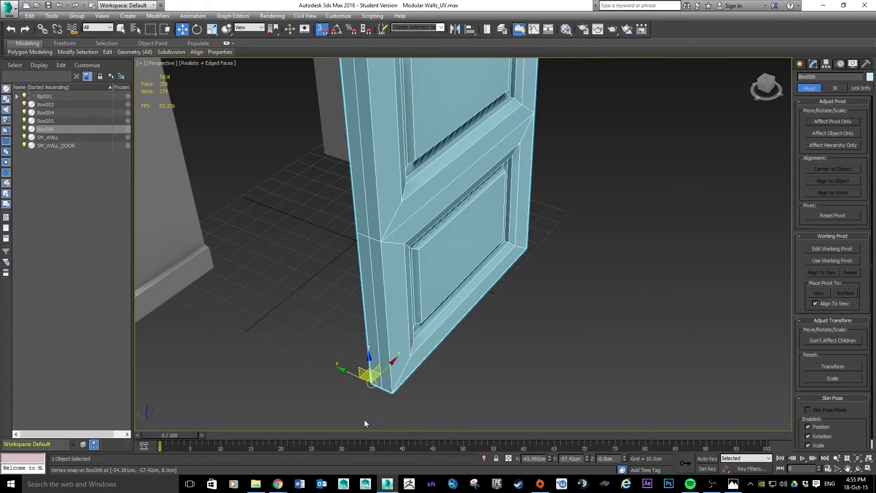
# Step: Move the door into the wall's doorway, snapping its pivot to the bottom corner vertex of the opening, and check the fit
pyautogui.moveTo(372, 383); pyautogui.dragTo(196, 294)
pyautogui.keyDown('alt'); pyautogui.moveTo(365, 345); pyautogui.dragTo(510, 343, button='middle'); pyautogui.keyUp('alt')
pyautogui.scroll(3, 475, 299)
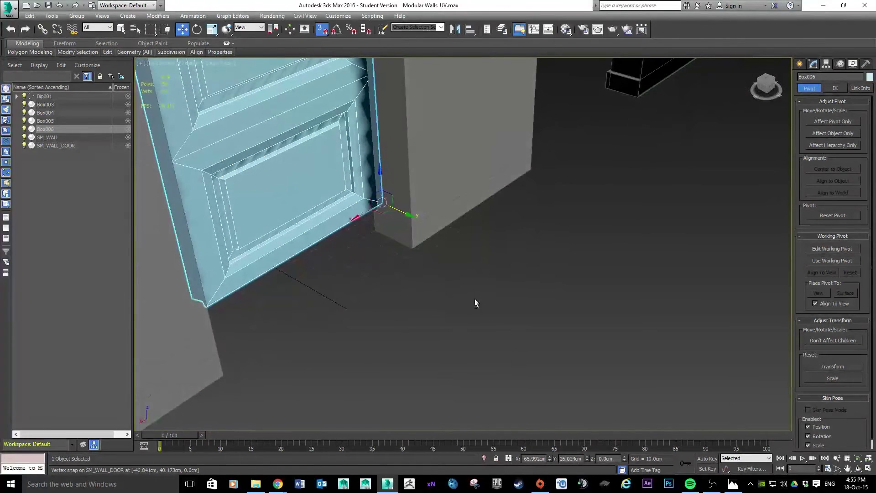
pyautogui.click(457, 192)
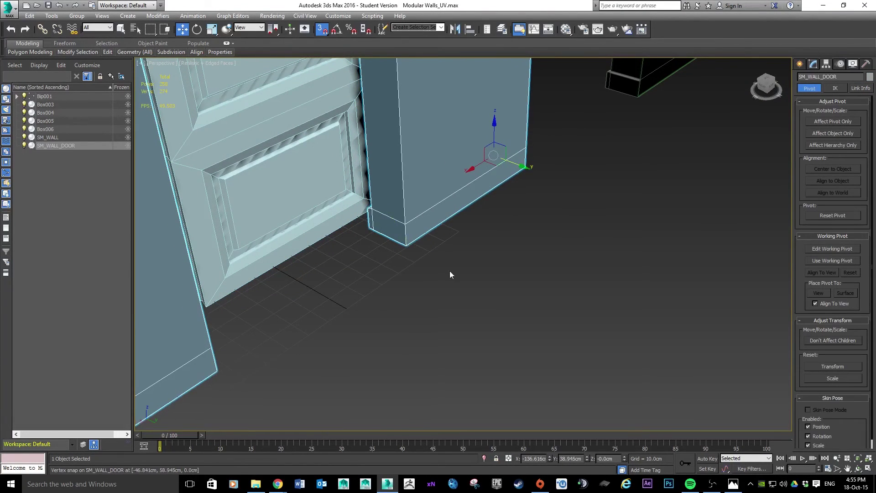
pyautogui.click(364, 203)
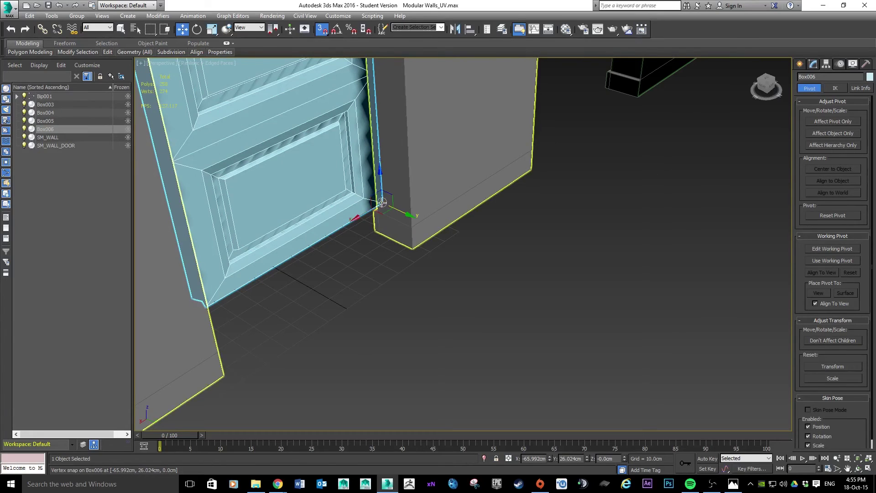
pyautogui.moveTo(382, 202); pyautogui.dragTo(410, 247)
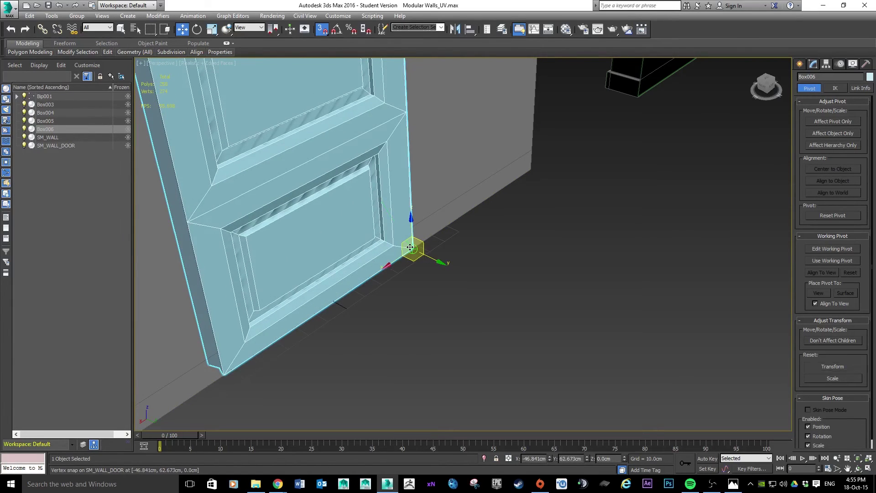
pyautogui.click(492, 319)
pyautogui.keyDown('alt'); pyautogui.moveTo(347, 274); pyautogui.dragTo(423, 370, button='middle'); pyautogui.keyUp('alt')
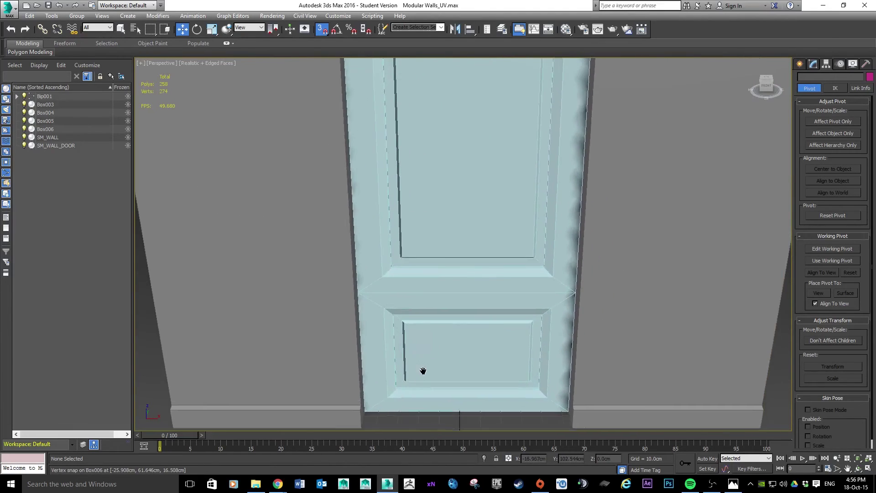
pyautogui.scroll(-3, 501, 254)
pyautogui.keyDown('alt'); pyautogui.moveTo(501, 254); pyautogui.dragTo(547, 214, button='middle'); pyautogui.keyUp('alt')
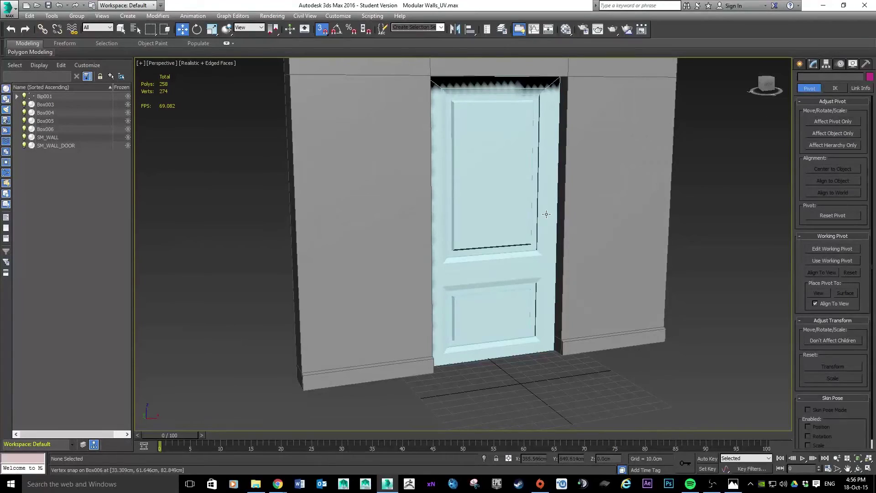